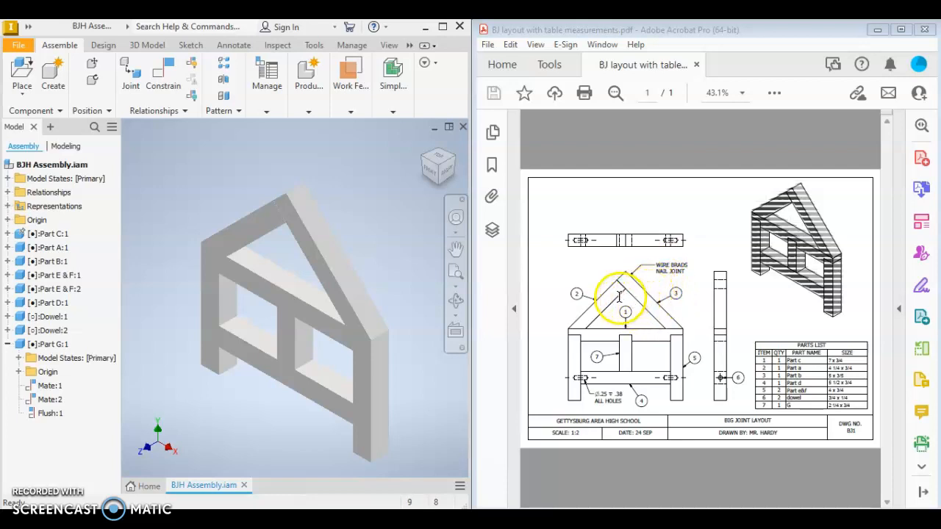
pyautogui.click(316, 219)
pyautogui.click(253, 208)
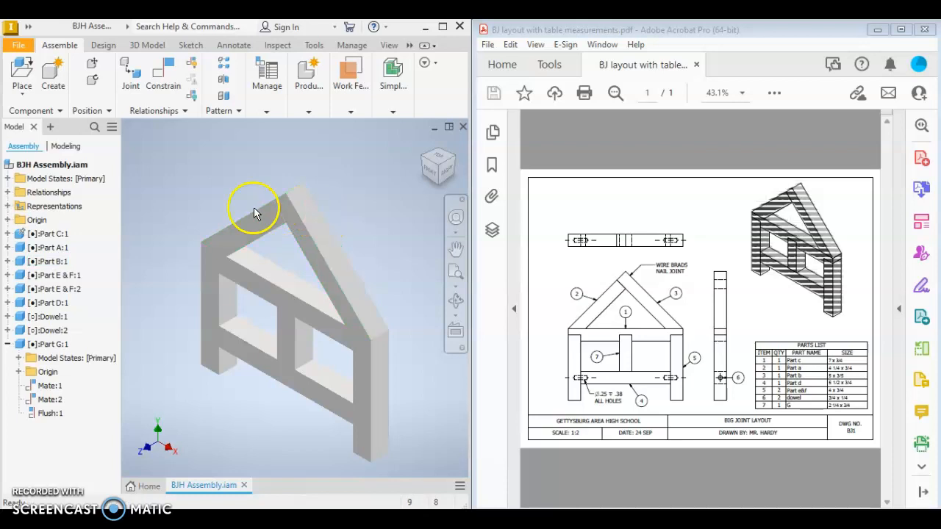
pyautogui.click(22, 50)
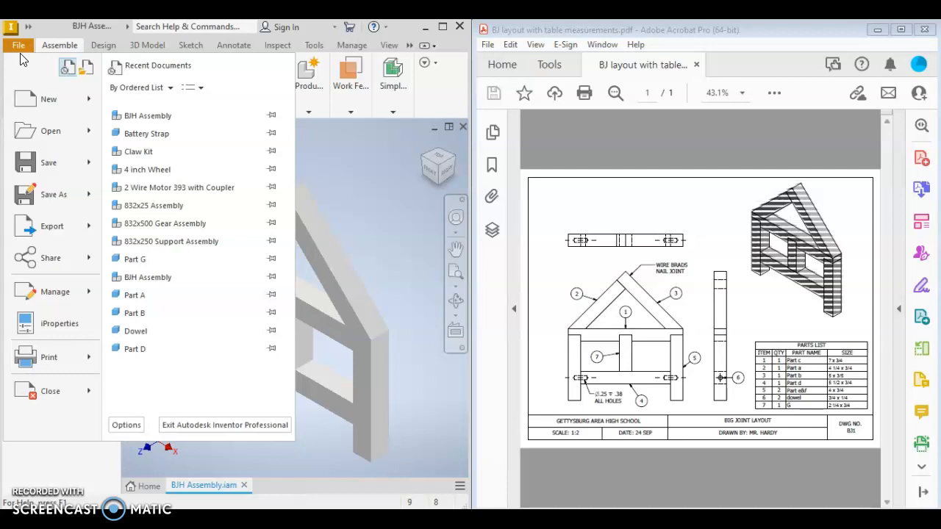
pyautogui.moveTo(63, 103)
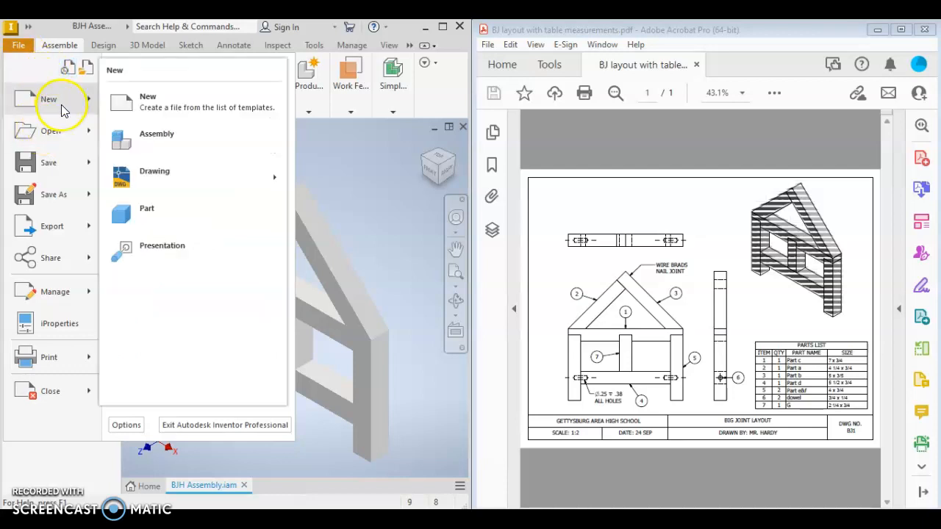
pyautogui.moveTo(167, 174)
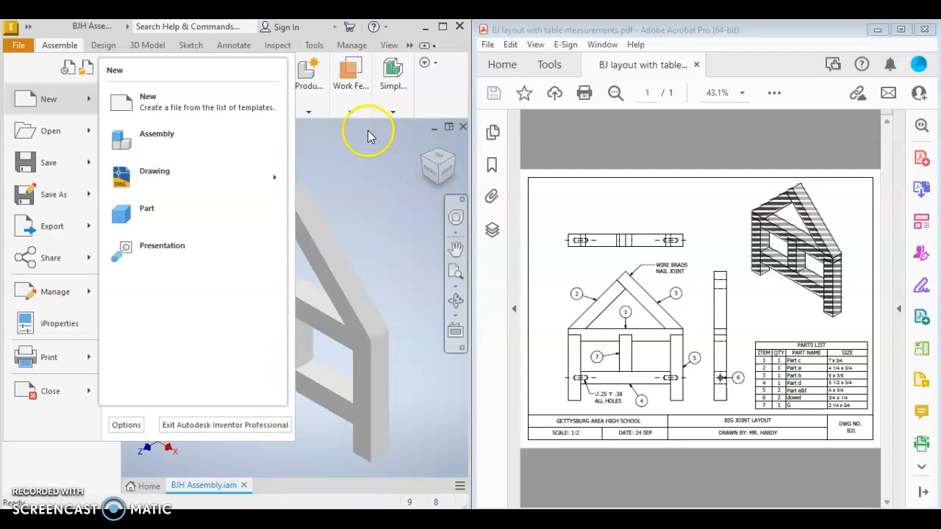
pyautogui.click(341, 133)
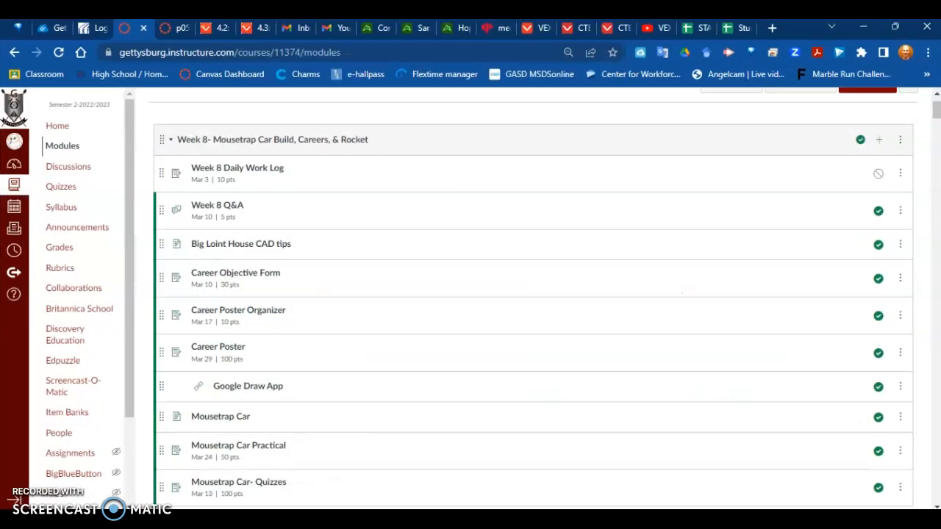
# Open the Big Loint House CAD tips page in the browser and start downloading template.idw.
pyautogui.click(237, 250)
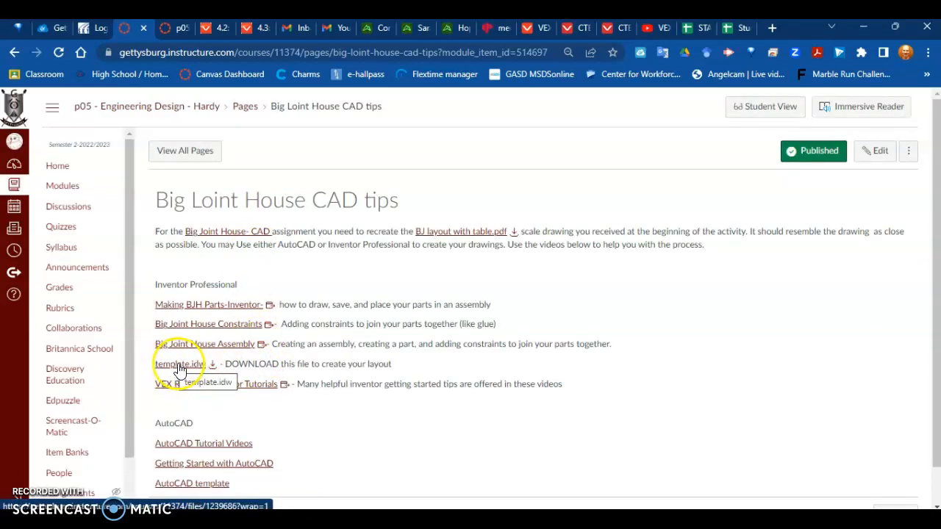
pyautogui.click(180, 365)
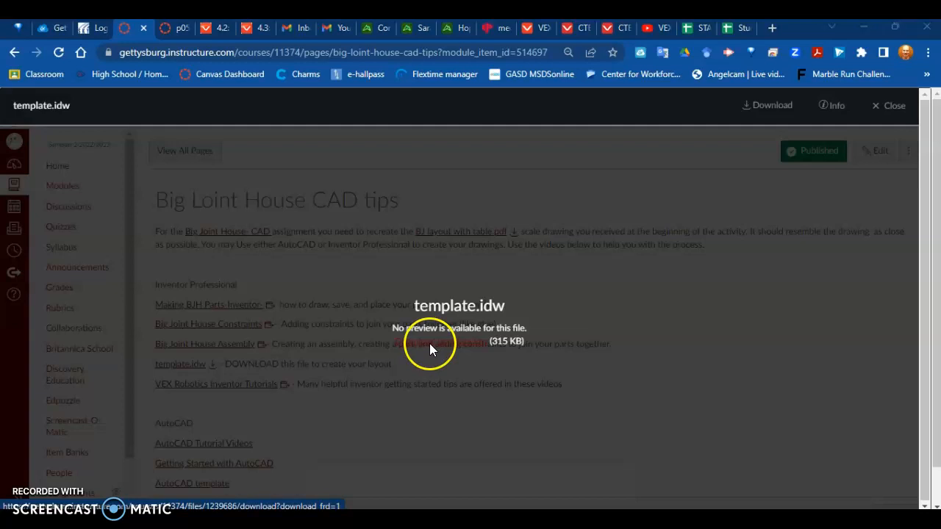
pyautogui.click(429, 343)
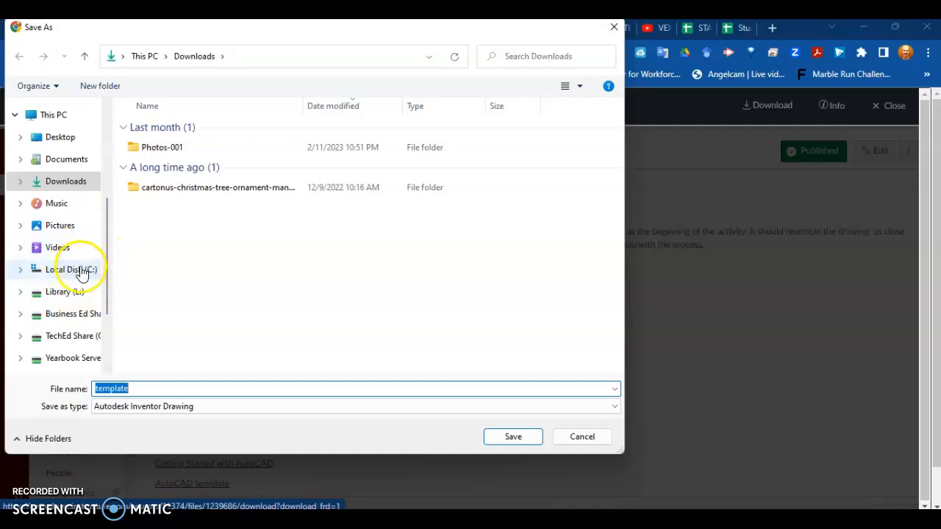
pyautogui.click(77, 338)
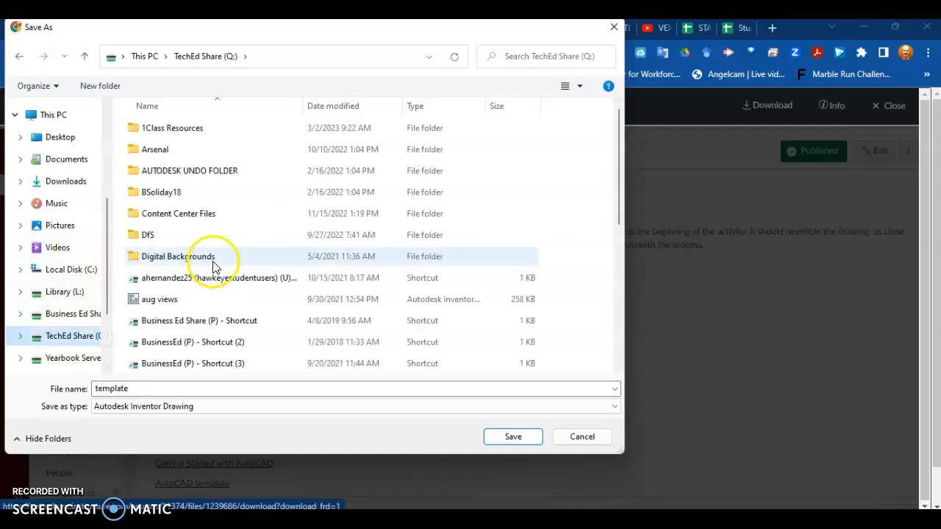
pyautogui.scroll(-1, 215, 265)
pyautogui.scroll(-1, 191, 283)
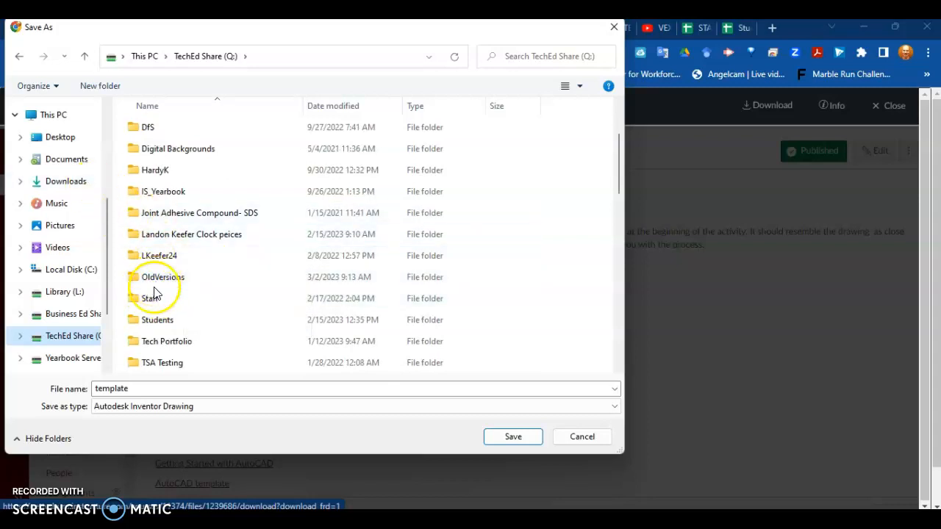
pyautogui.click(151, 321)
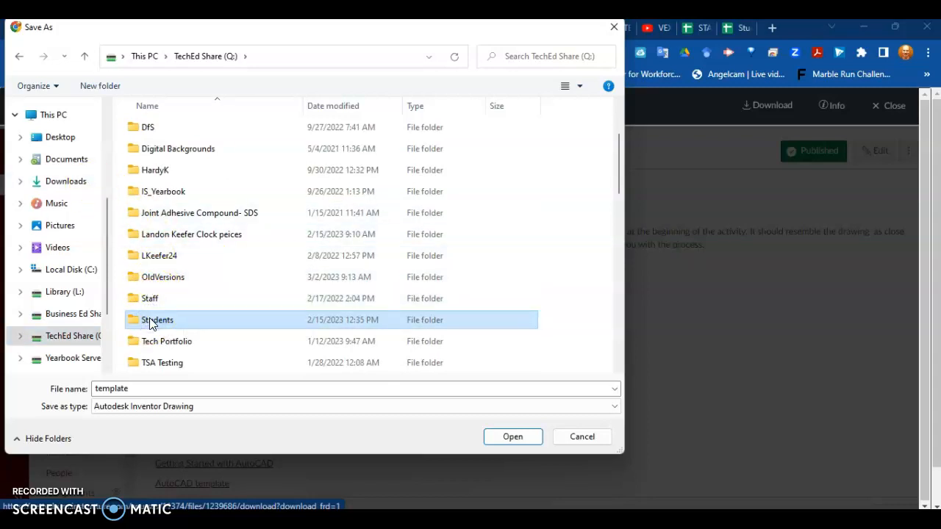
pyautogui.doubleClick(150, 321)
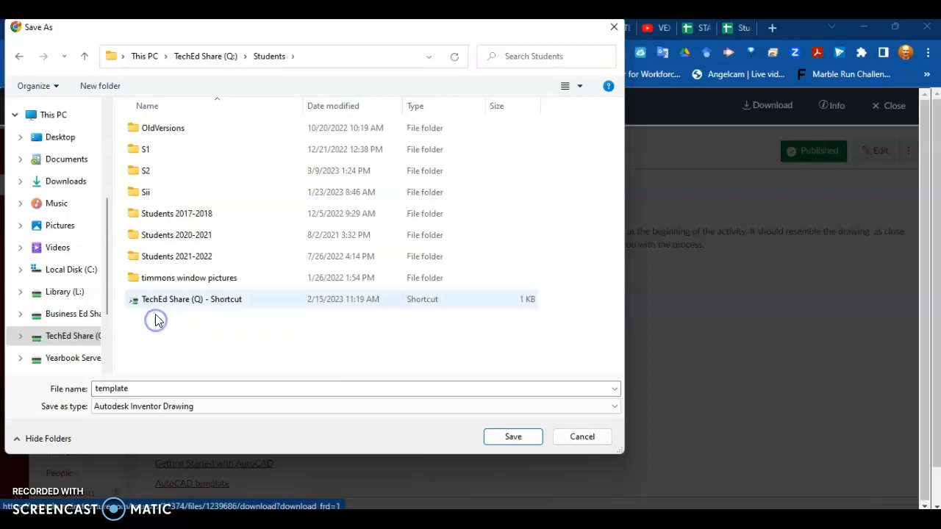
pyautogui.doubleClick(147, 173)
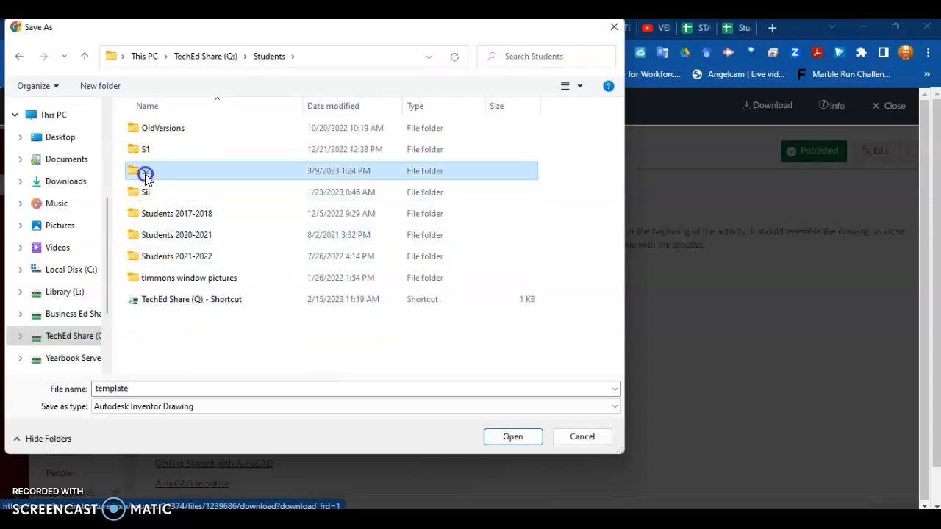
pyautogui.doubleClick(152, 175)
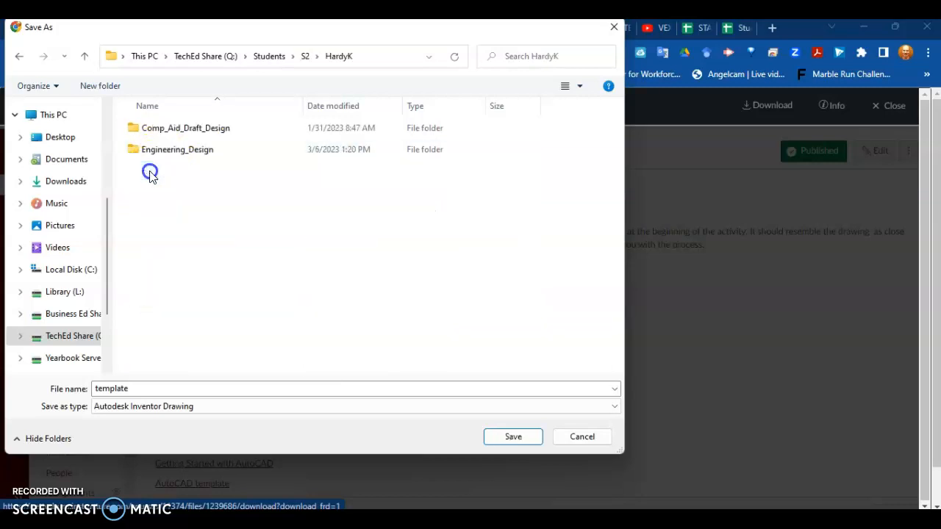
pyautogui.doubleClick(167, 150)
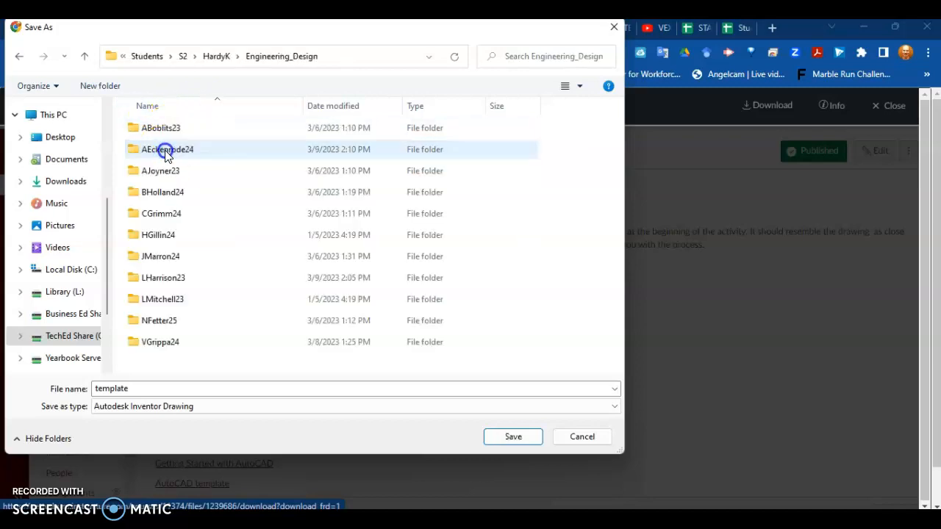
pyautogui.click(61, 166)
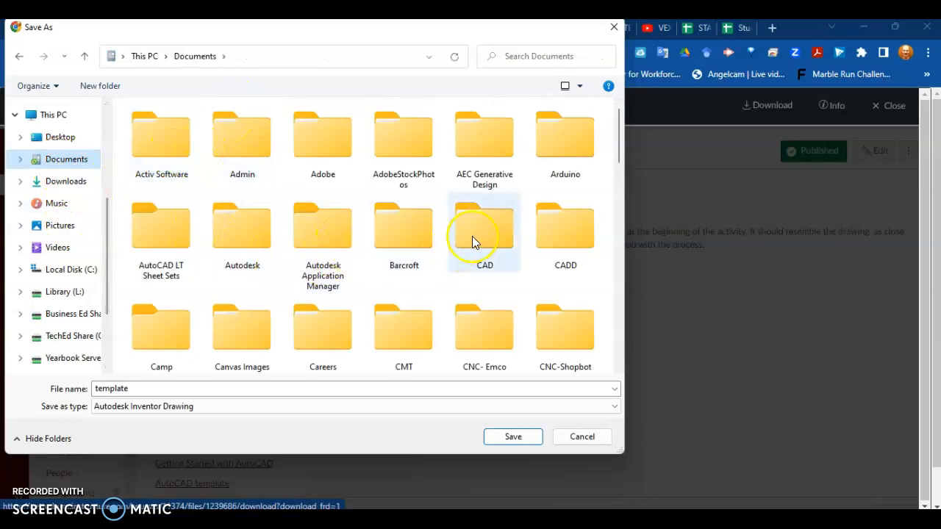
pyautogui.click(581, 436)
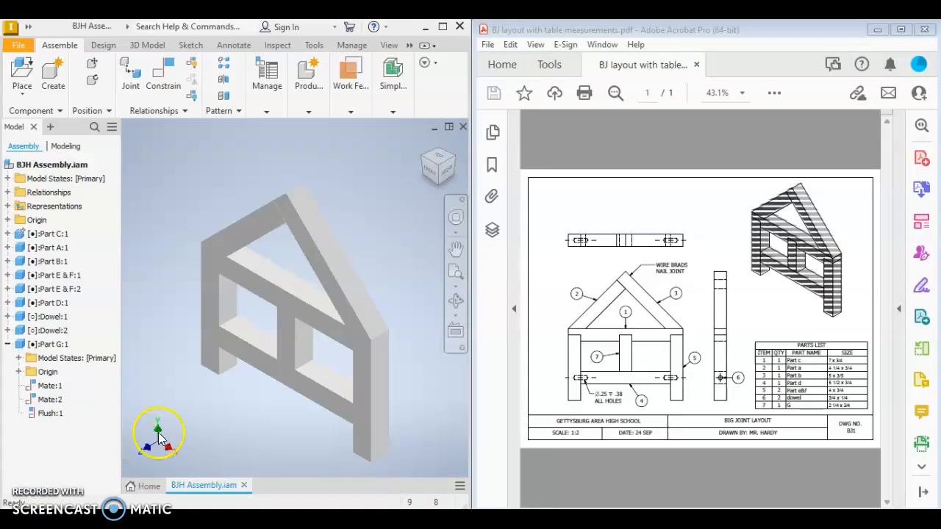
# Back in Inventor, open the template drawing from the Big Joint House folder, accepting its location outside the project search path.
pyautogui.click(22, 48)
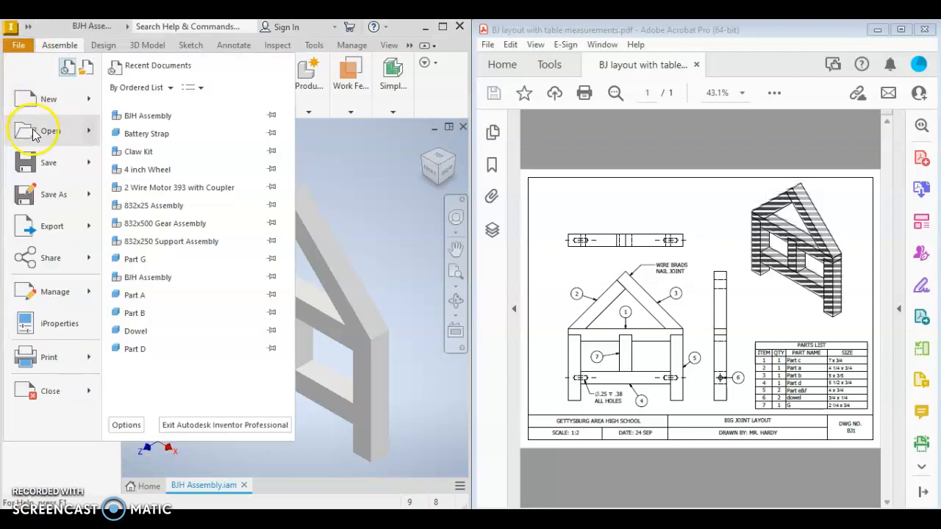
pyautogui.moveTo(33, 133)
pyautogui.click(144, 105)
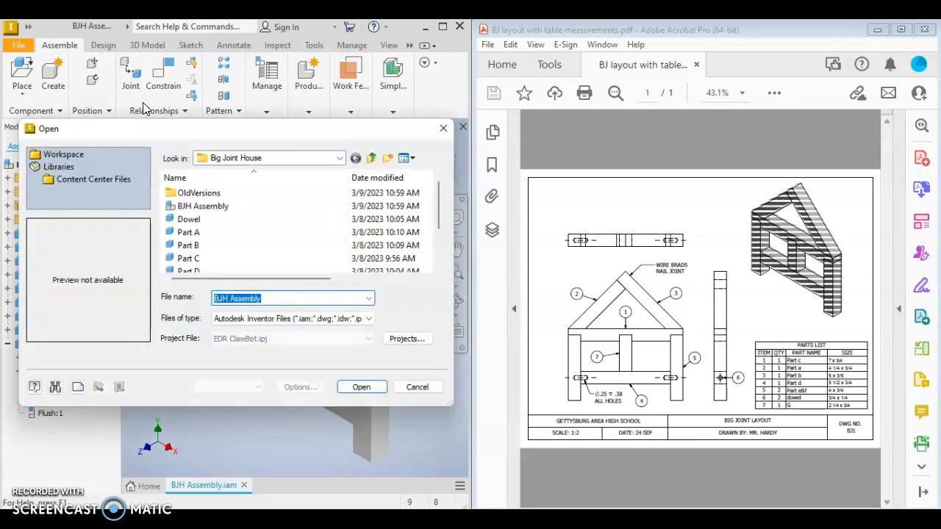
pyautogui.click(216, 212)
pyautogui.scroll(-2, 215, 213)
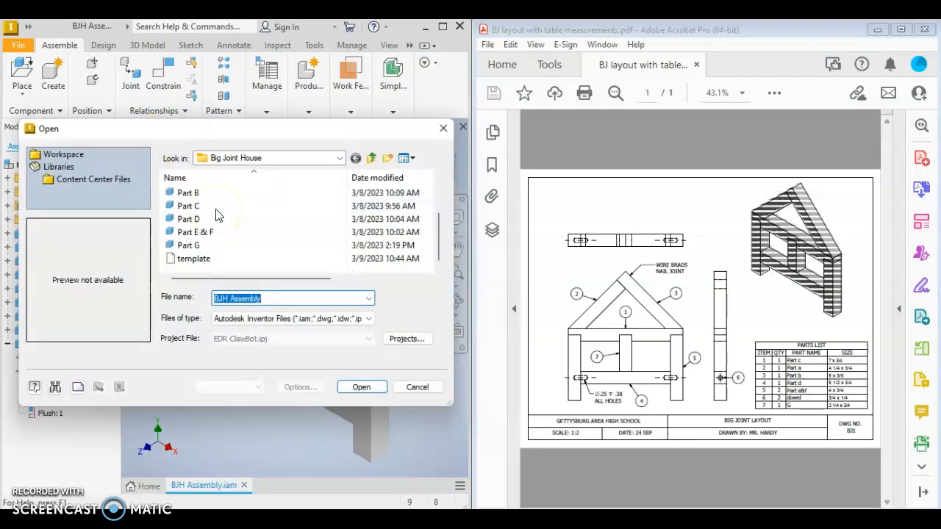
pyautogui.click(177, 261)
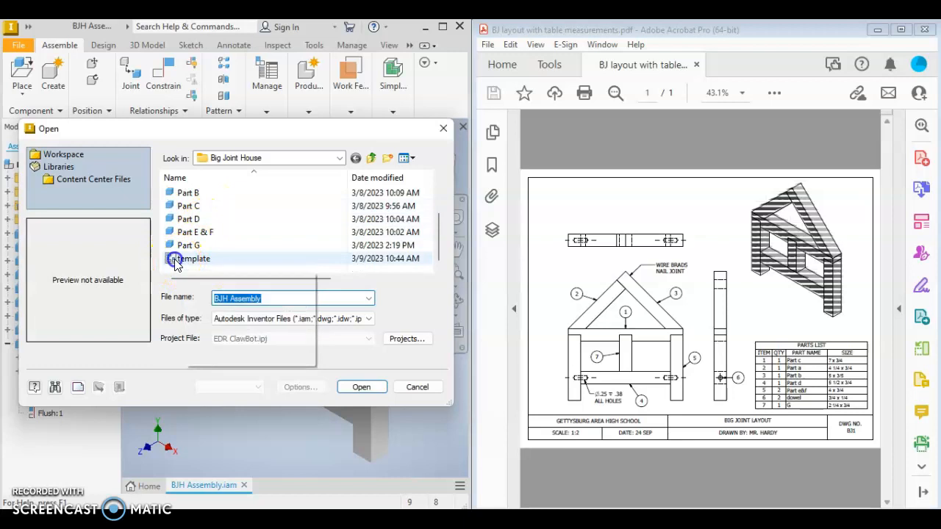
pyautogui.click(360, 389)
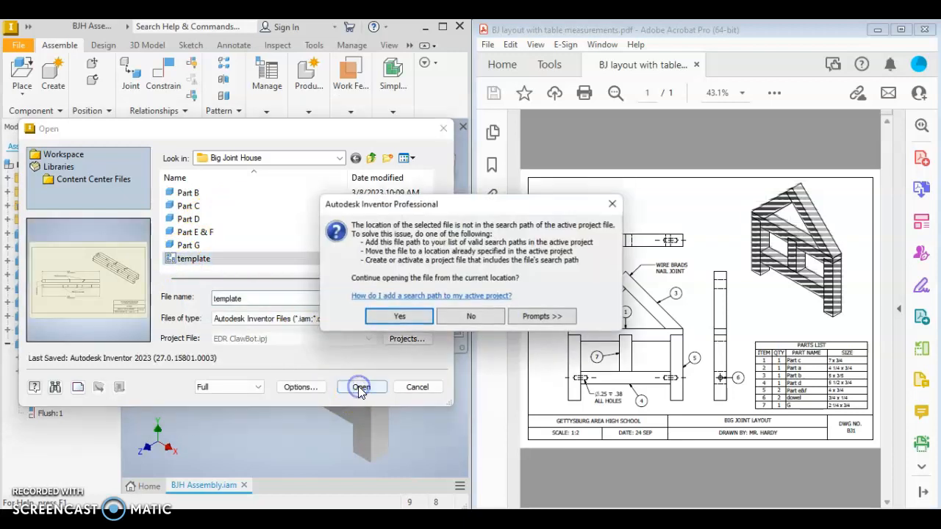
pyautogui.click(416, 321)
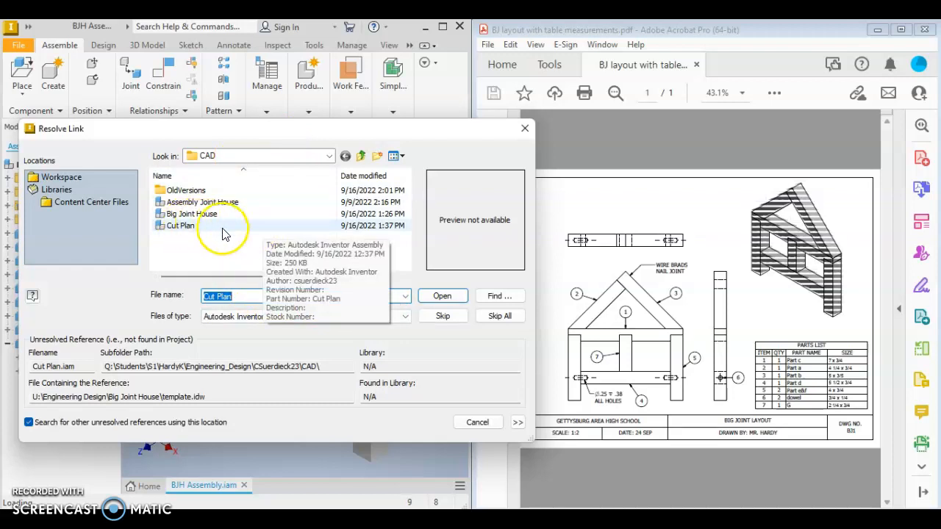
# Resolve the template's missing reference with the Cut Plan assembly from the CAD folder, accepting its current location.
pyautogui.click(184, 227)
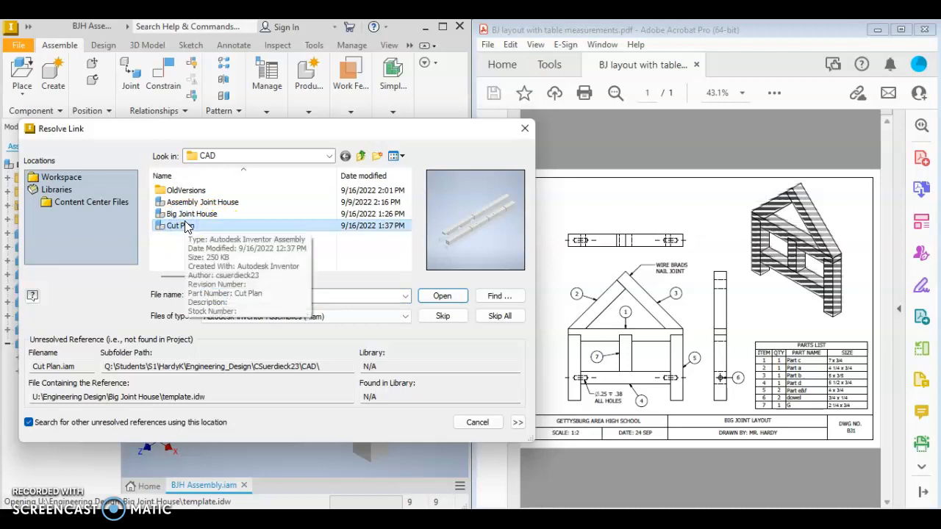
pyautogui.click(442, 297)
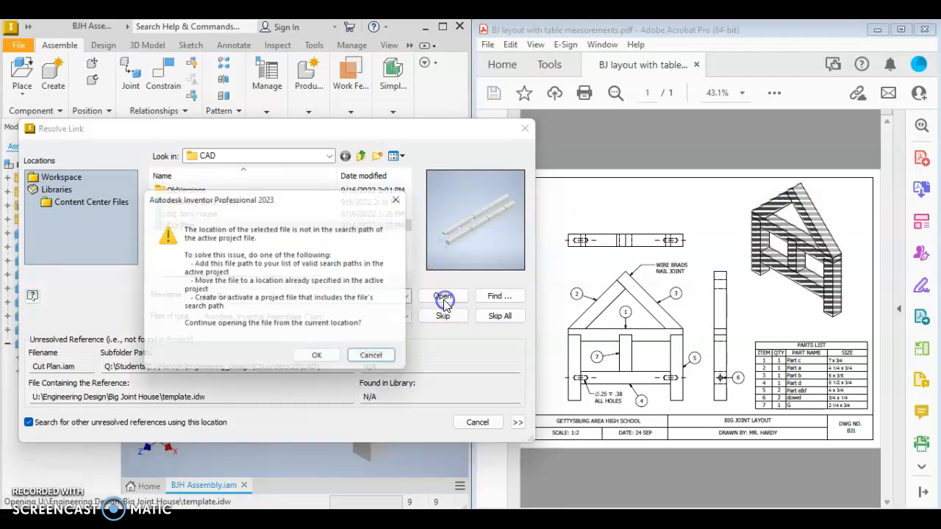
pyautogui.click(322, 360)
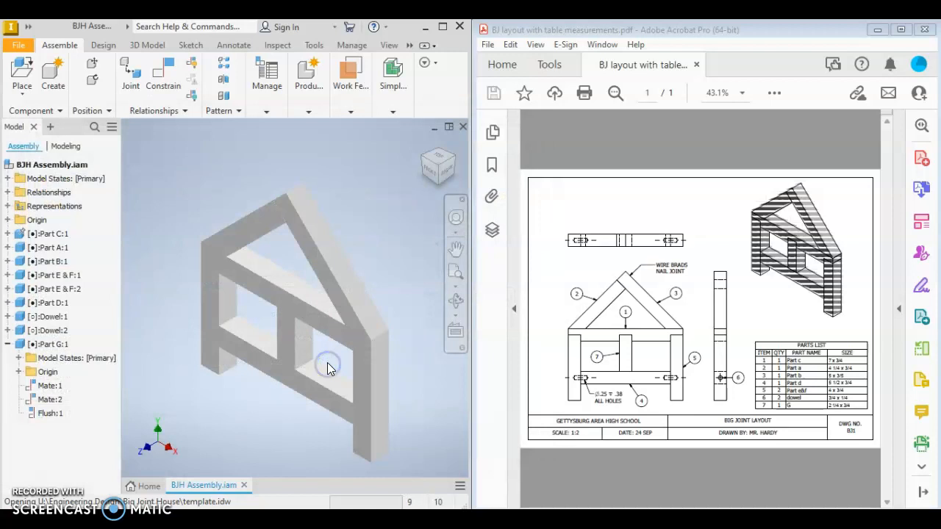
pyautogui.click(305, 354)
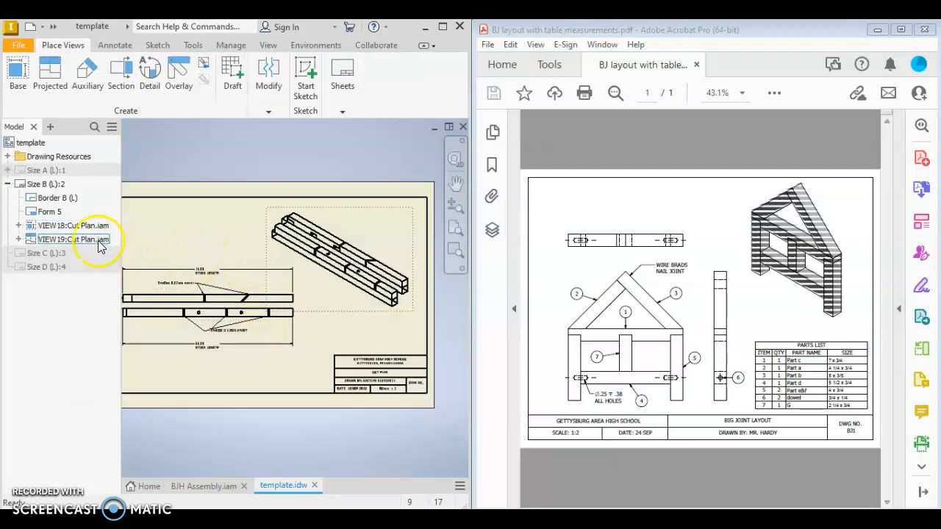
# Delete both Cut Plan views, VIEW18 and VIEW19, from the Size B sheet.
pyautogui.rightClick(62, 233)
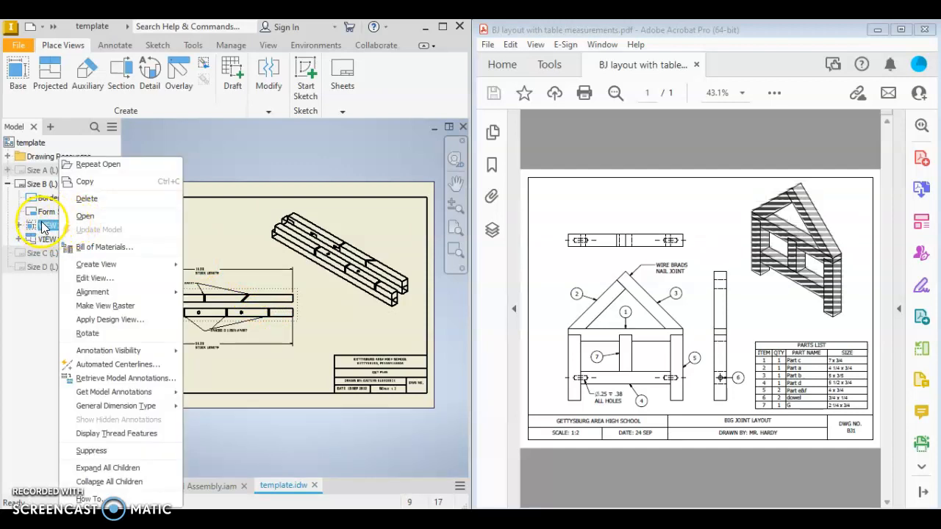
pyautogui.click(88, 198)
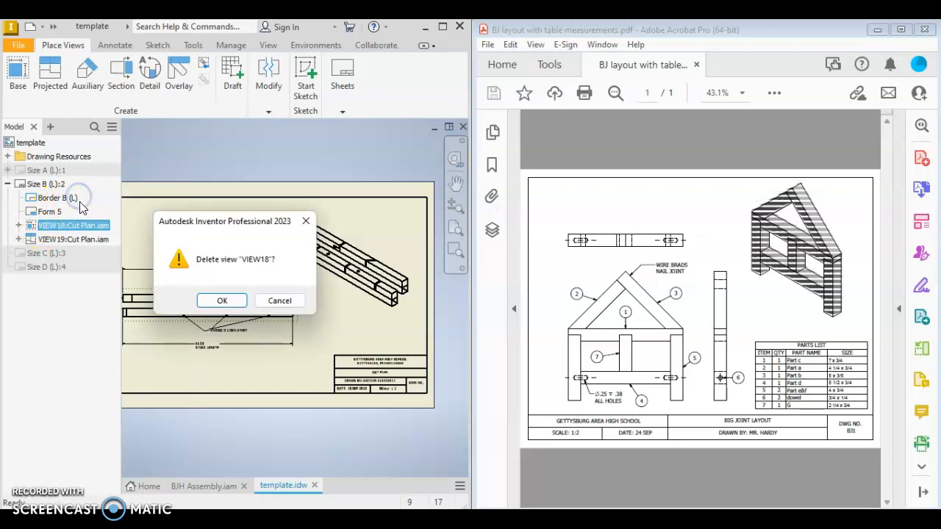
pyautogui.click(214, 301)
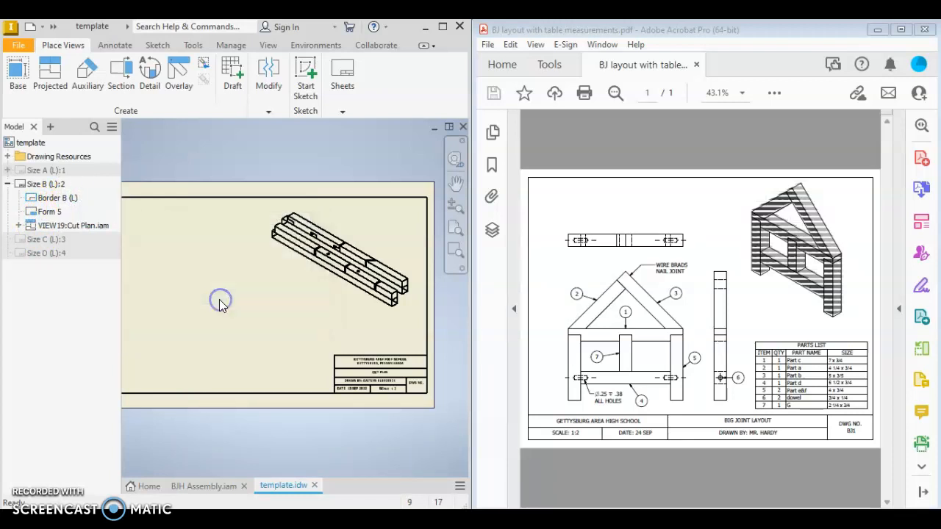
pyautogui.rightClick(55, 231)
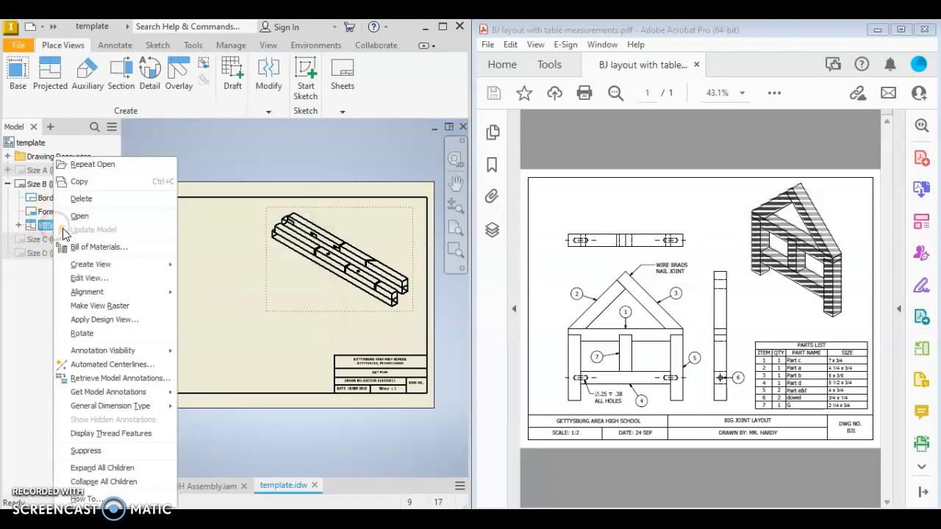
pyautogui.click(89, 199)
pyautogui.click(211, 299)
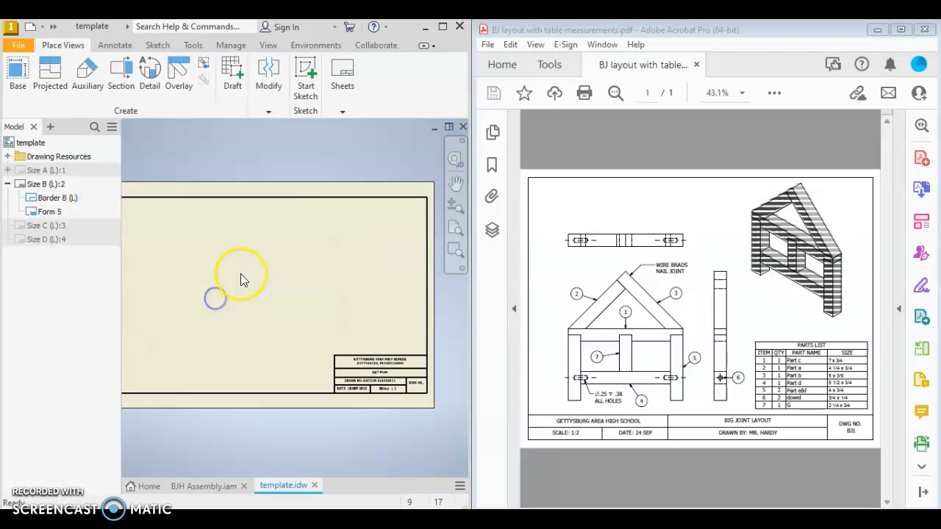
# Activate the Size A sheet of the template drawing and inspect its title block.
pyautogui.click(180, 279)
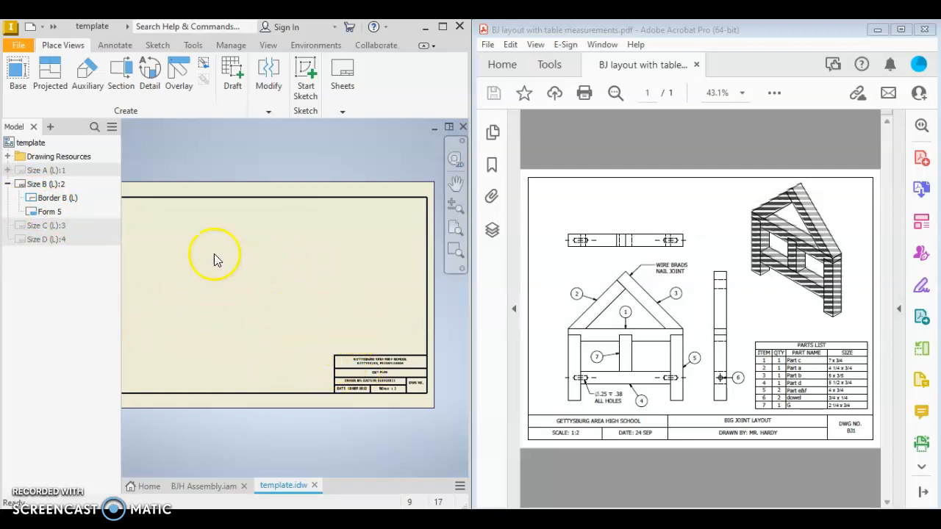
pyautogui.doubleClick(24, 172)
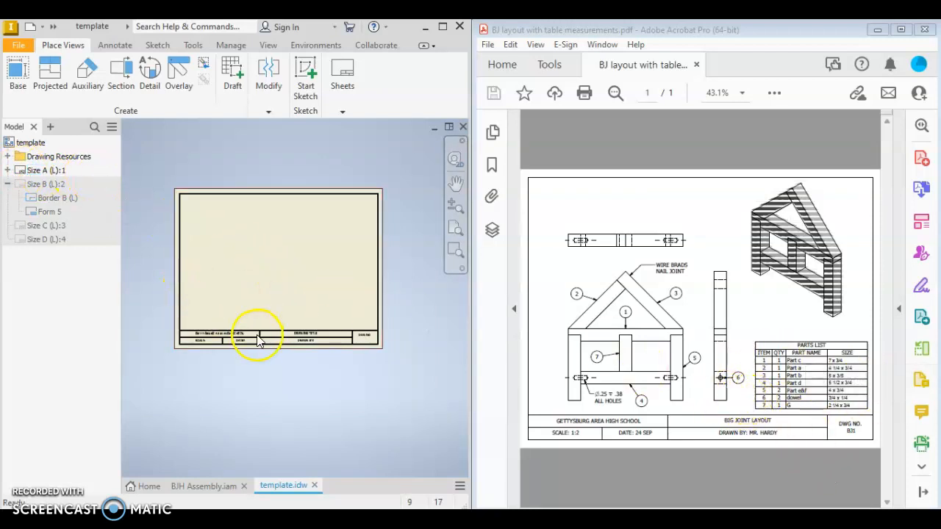
pyautogui.scroll(4, 258, 341)
pyautogui.scroll(-8, 258, 341)
pyautogui.scroll(3, 255, 339)
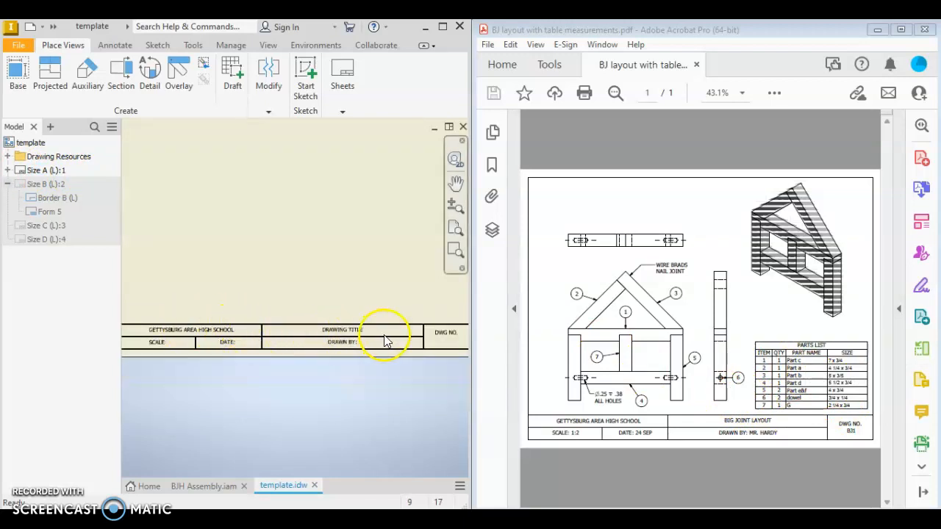
# Start a base view of BJH Assembly in front orientation at 1/2 scale, positioned in the lower-left area of the Size A sheet.
pyautogui.scroll(4, 305, 331)
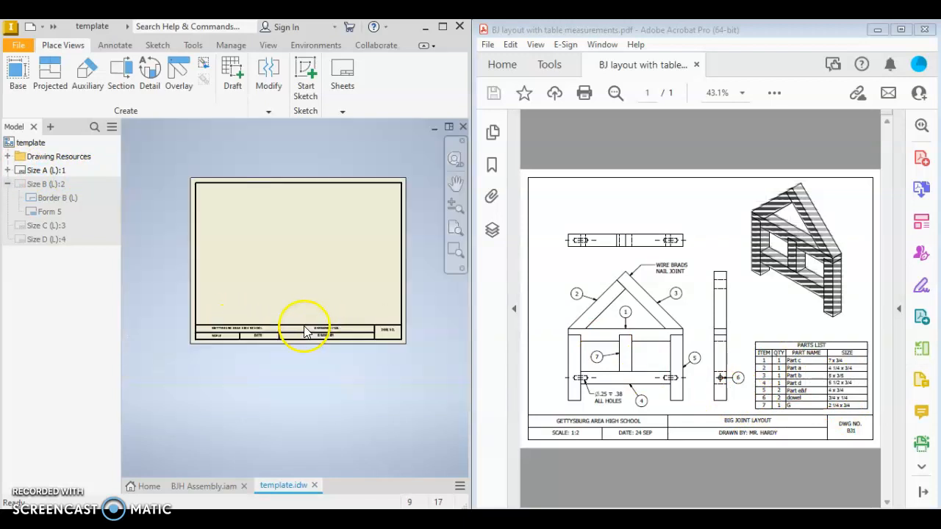
pyautogui.scroll(-1, 263, 271)
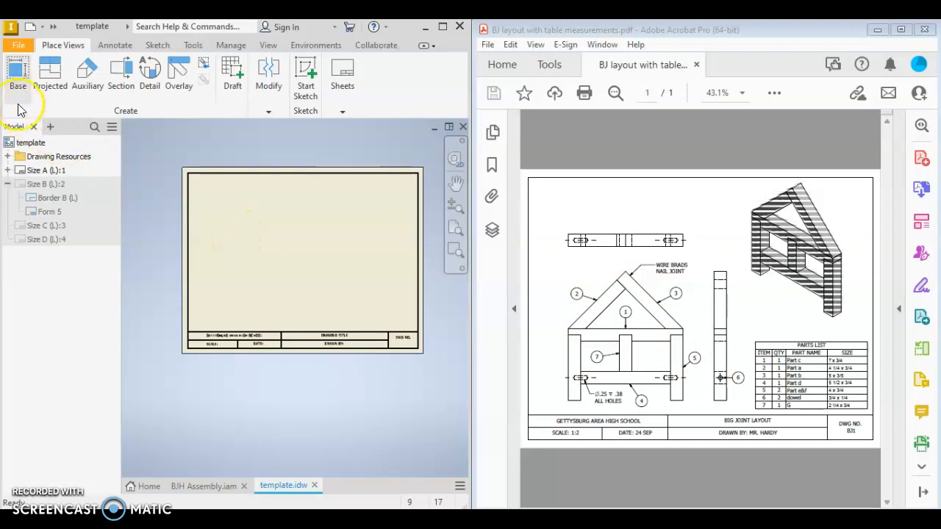
pyautogui.click(18, 76)
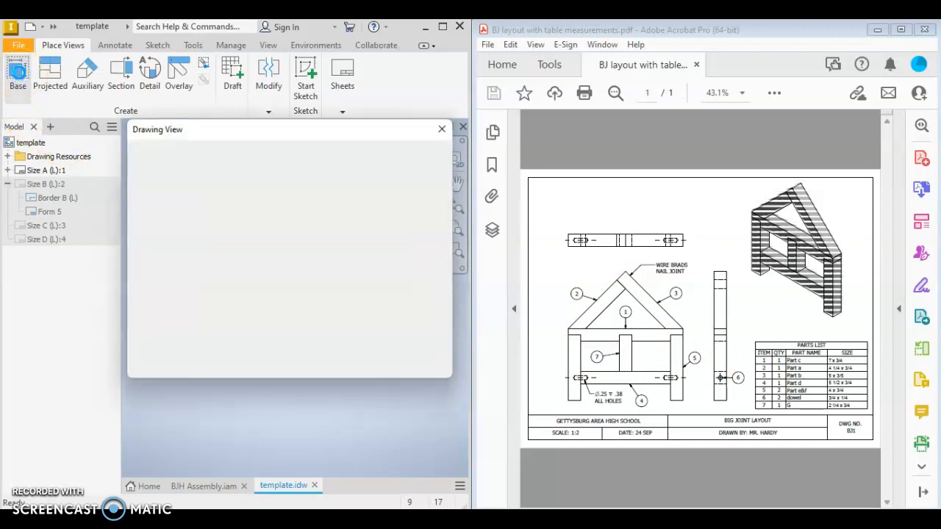
pyautogui.moveTo(279, 130); pyautogui.dragTo(637, 111)
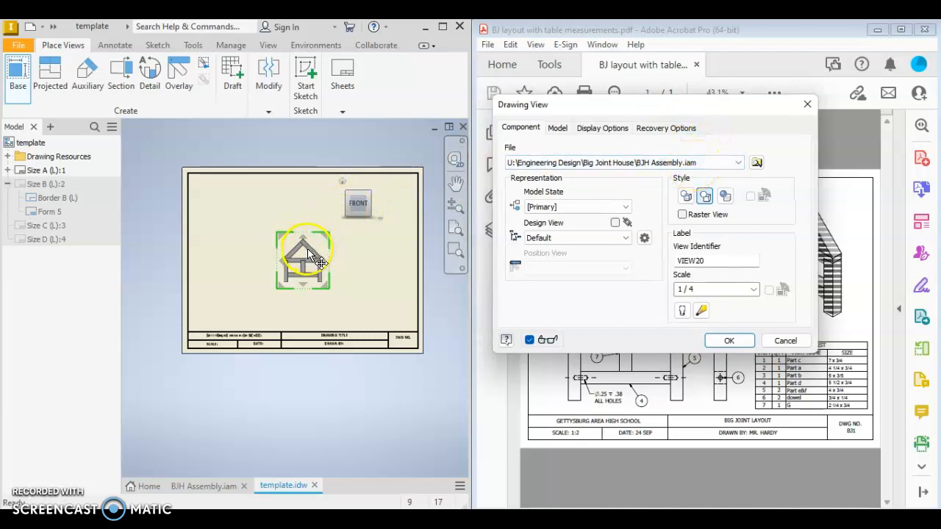
pyautogui.moveTo(306, 258); pyautogui.dragTo(237, 284)
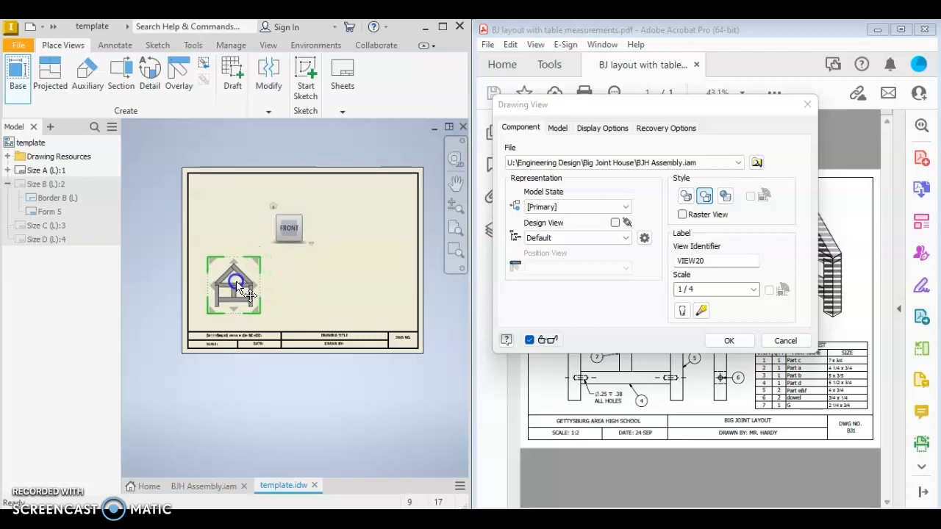
pyautogui.click(753, 289)
pyautogui.click(708, 314)
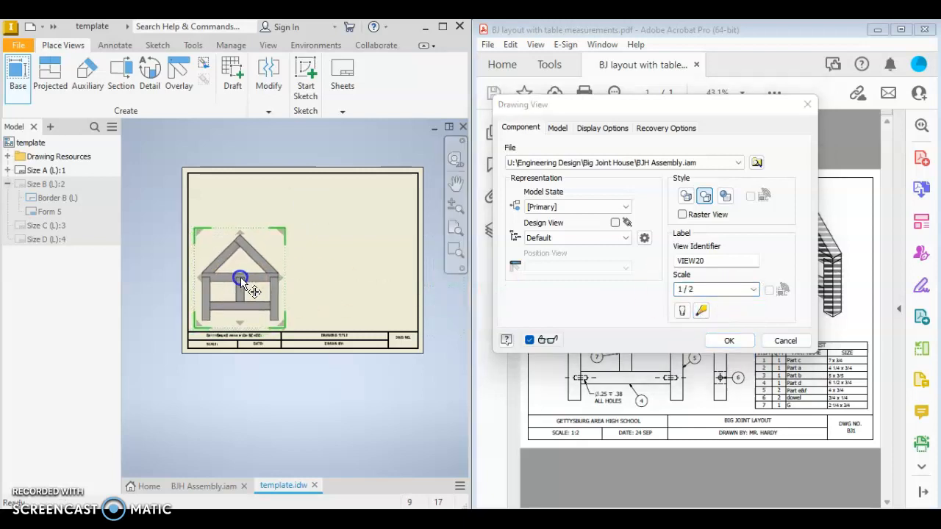
pyautogui.moveTo(242, 283); pyautogui.dragTo(252, 280)
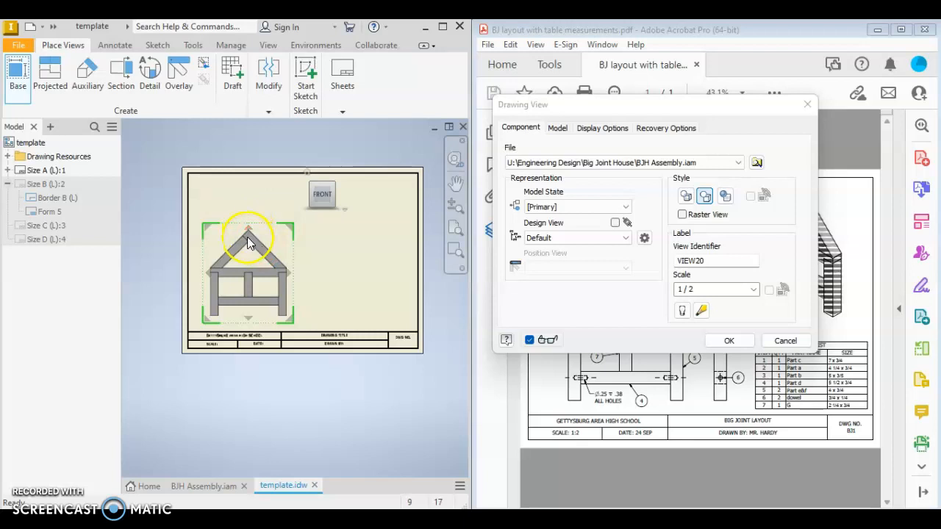
# Project top, right-side and isometric views from the front base view and set the view style to show hidden lines.
pyautogui.moveTo(248, 231)
pyautogui.mouseDown()
pyautogui.moveTo(248, 223)
pyautogui.moveTo(290, 277)
pyautogui.mouseUp()
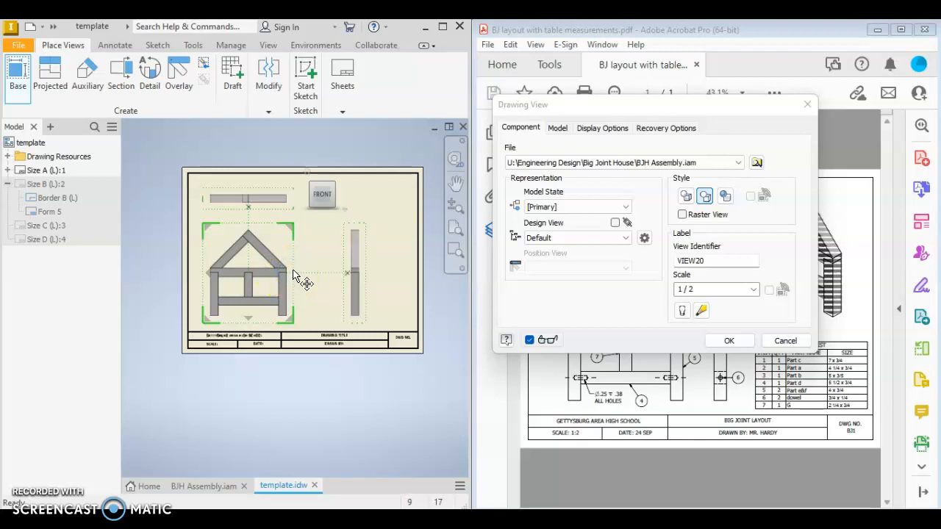
pyautogui.click(292, 230)
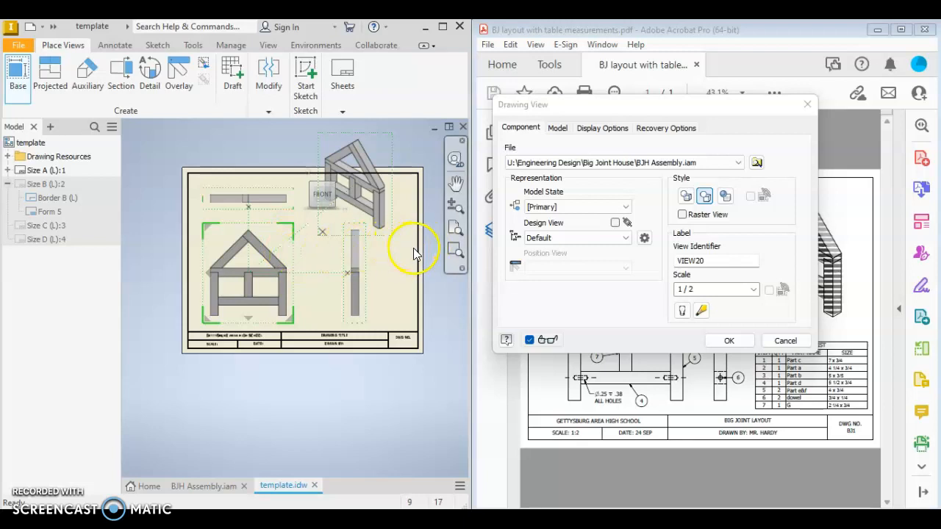
pyautogui.click(685, 197)
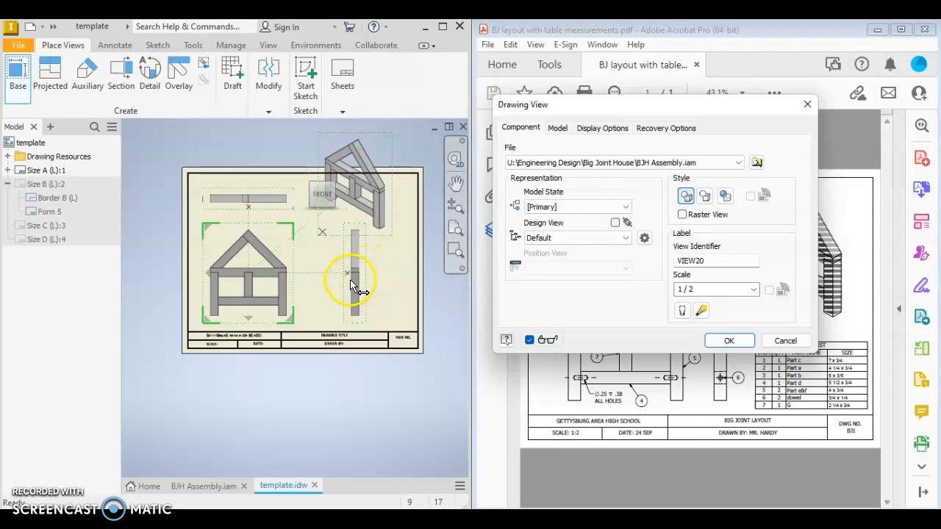
# Move the side and top views closer to the front view, fit the isometric inside the sheet's upper-right corner, and create the views.
pyautogui.moveTo(351, 287); pyautogui.dragTo(311, 286)
pyautogui.moveTo(271, 207); pyautogui.dragTo(269, 216)
pyautogui.moveTo(334, 243); pyautogui.dragTo(374, 262)
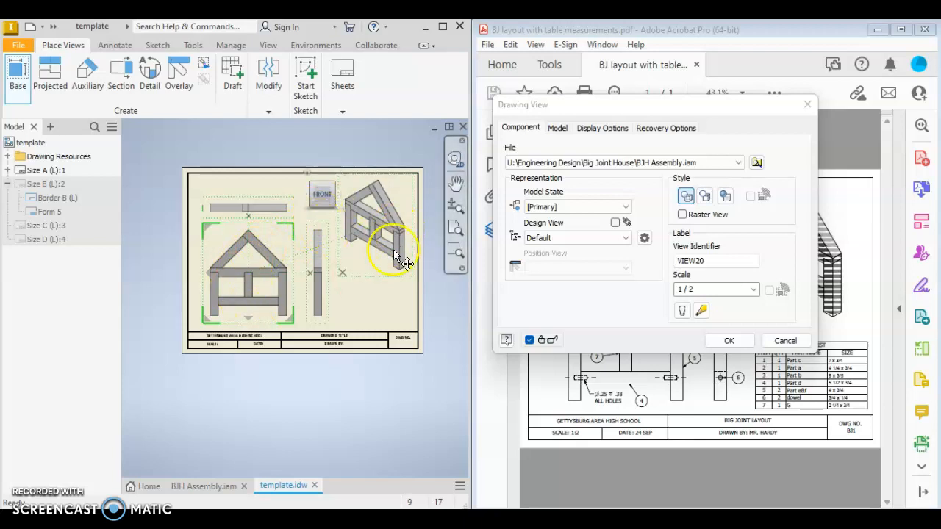
pyautogui.click(738, 342)
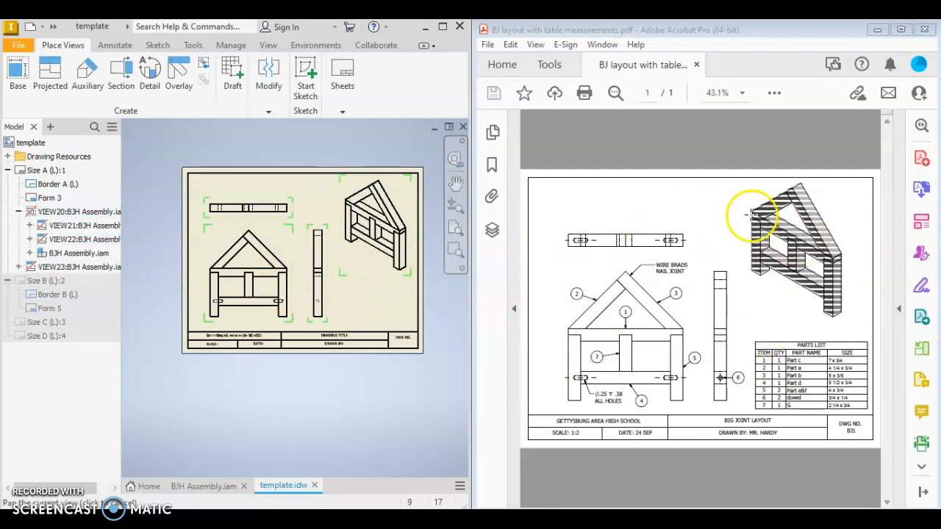
# Change the isometric view's style to shaded.
pyautogui.doubleClick(344, 259)
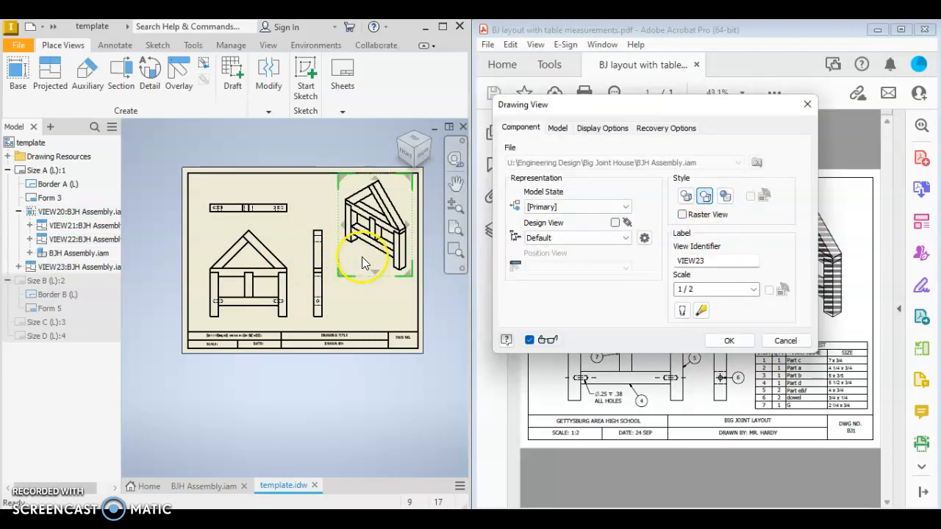
pyautogui.click(724, 196)
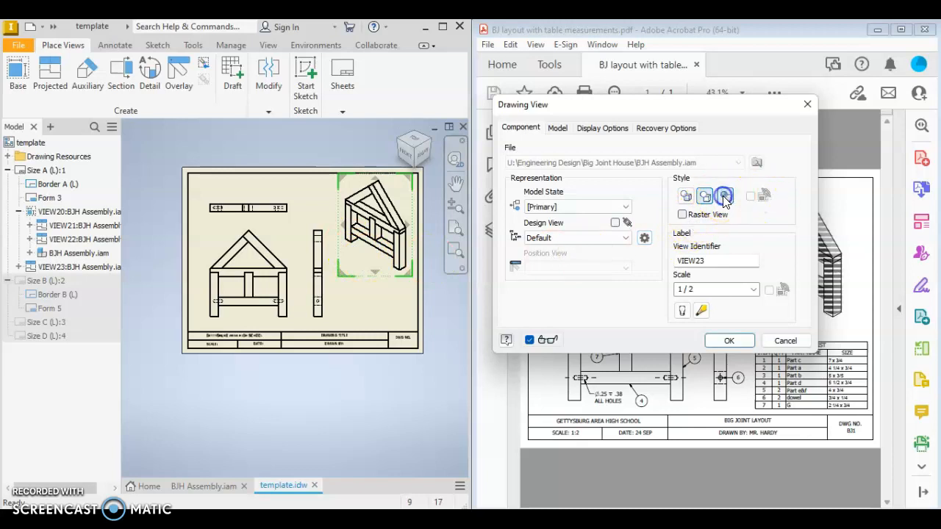
pyautogui.moveTo(685, 110)
pyautogui.mouseDown()
pyautogui.moveTo(592, 130)
pyautogui.moveTo(680, 123)
pyautogui.mouseUp()
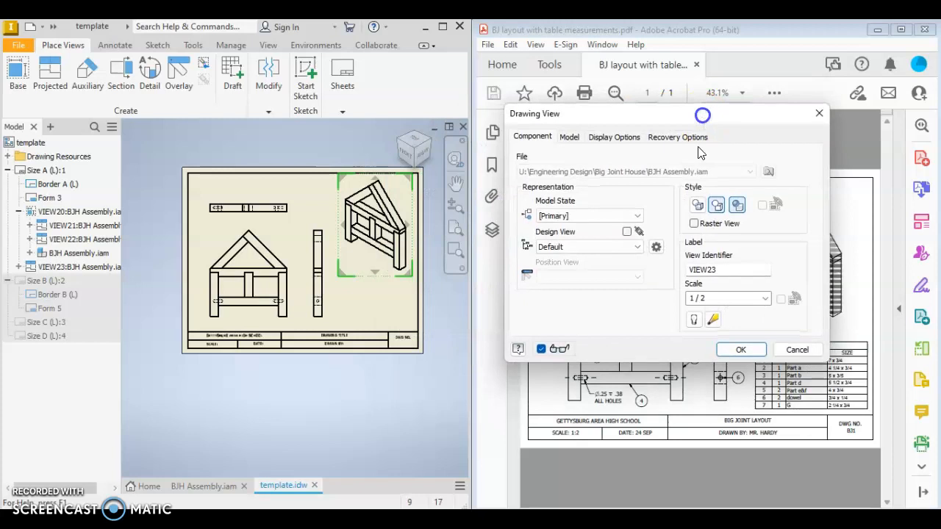
pyautogui.click(741, 350)
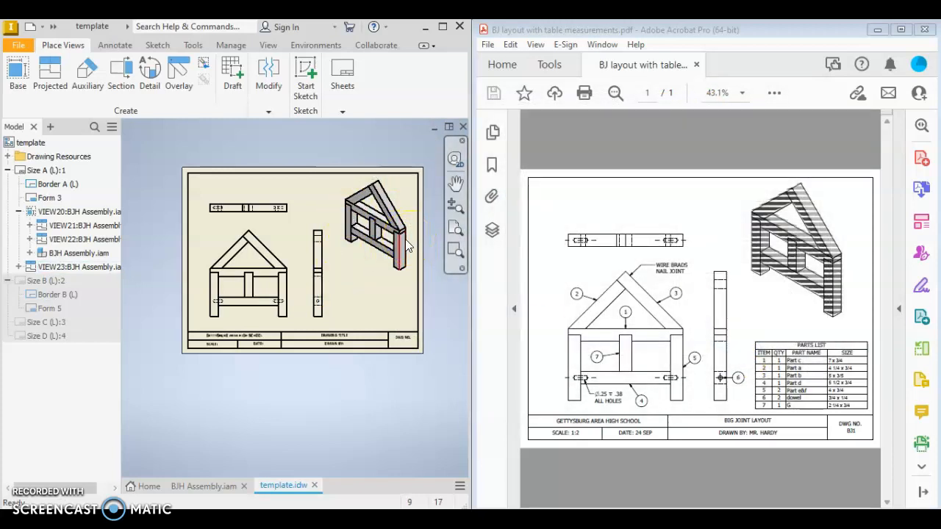
pyautogui.click(317, 258)
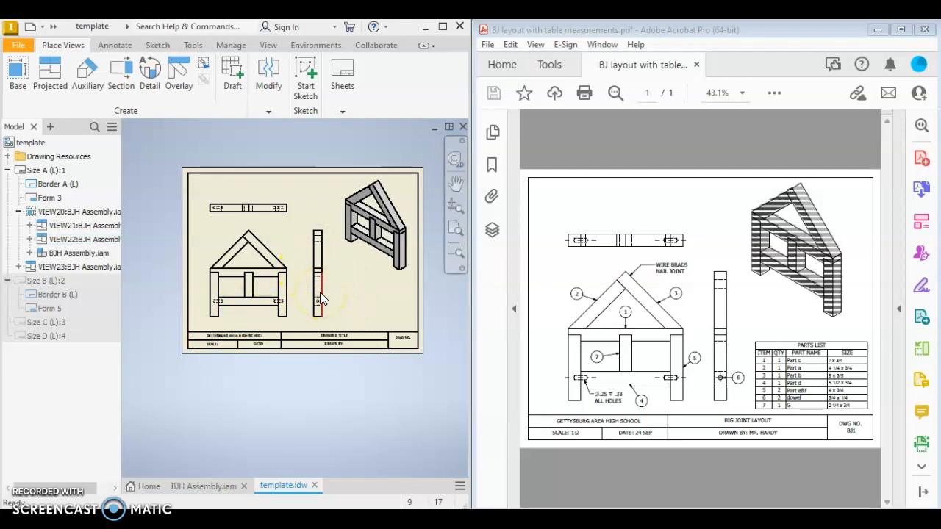
# Add a parts list from the isometric view, enabling the assembly's BOM view, and place it against the right border above the title block.
pyautogui.click(114, 46)
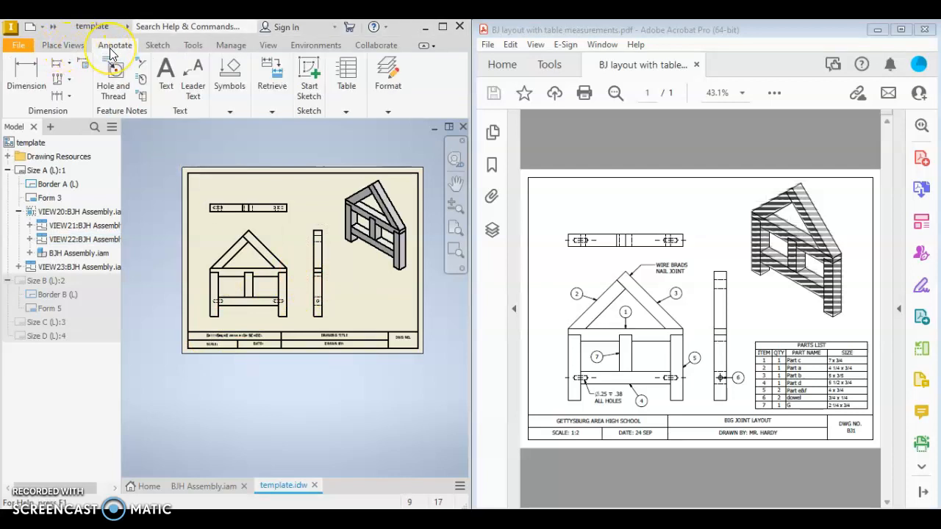
pyautogui.click(269, 78)
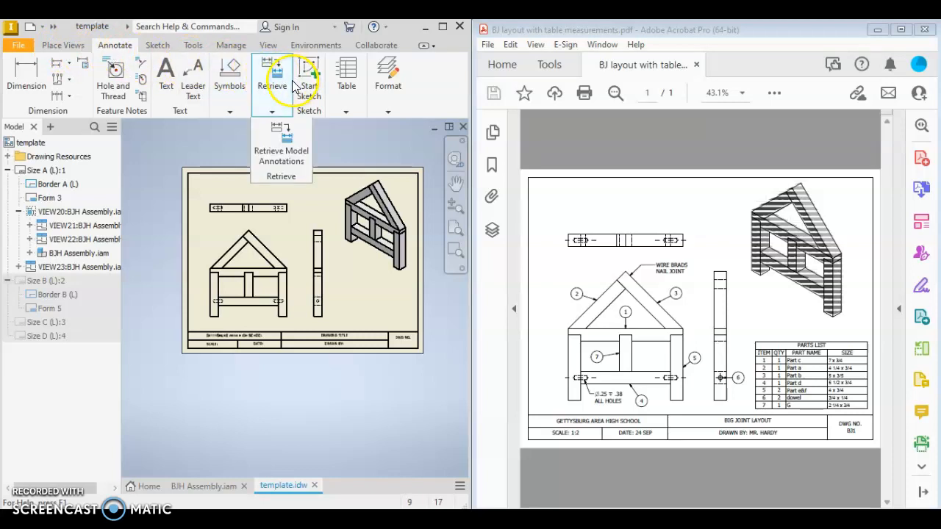
pyautogui.click(339, 103)
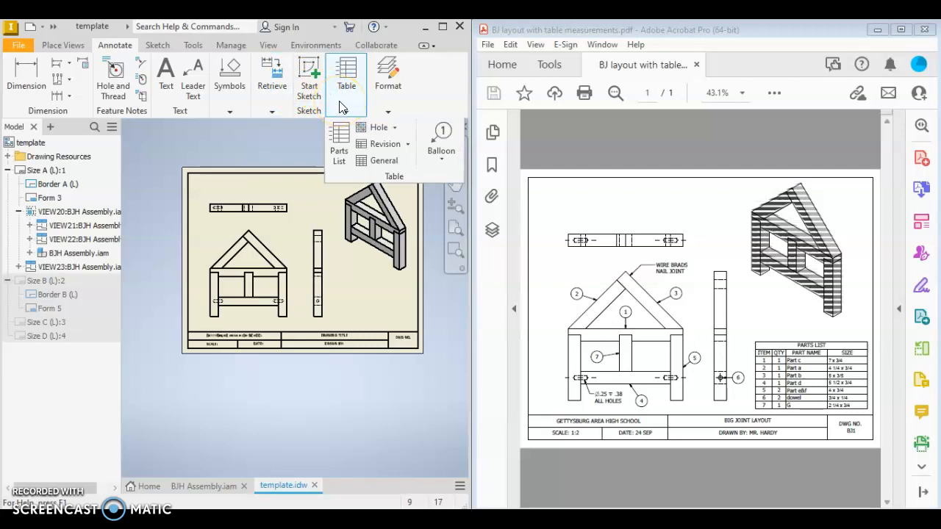
pyautogui.click(349, 94)
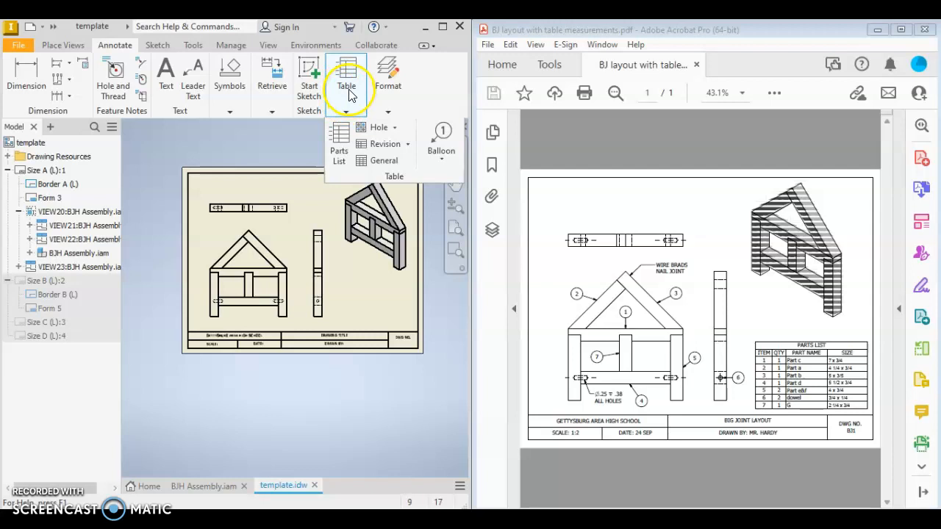
pyautogui.click(339, 138)
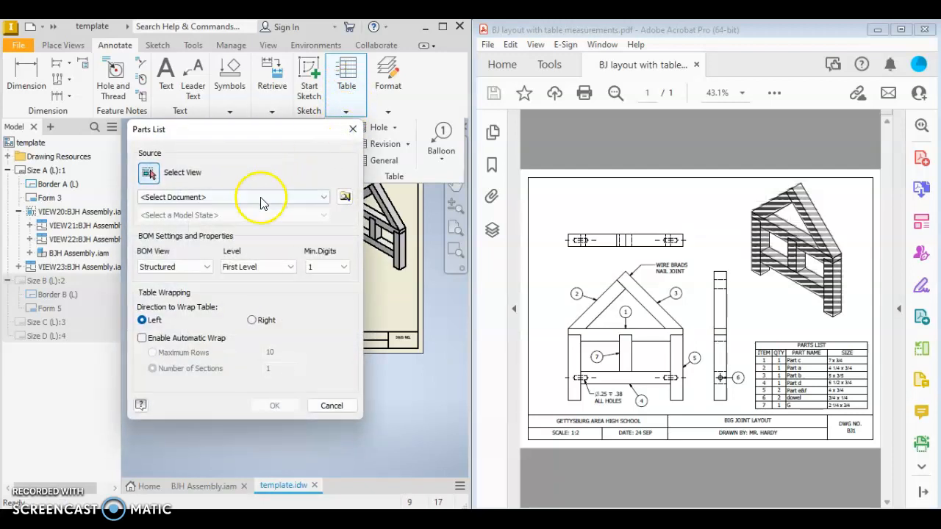
pyautogui.moveTo(281, 130); pyautogui.dragTo(185, 103)
pyautogui.click(339, 207)
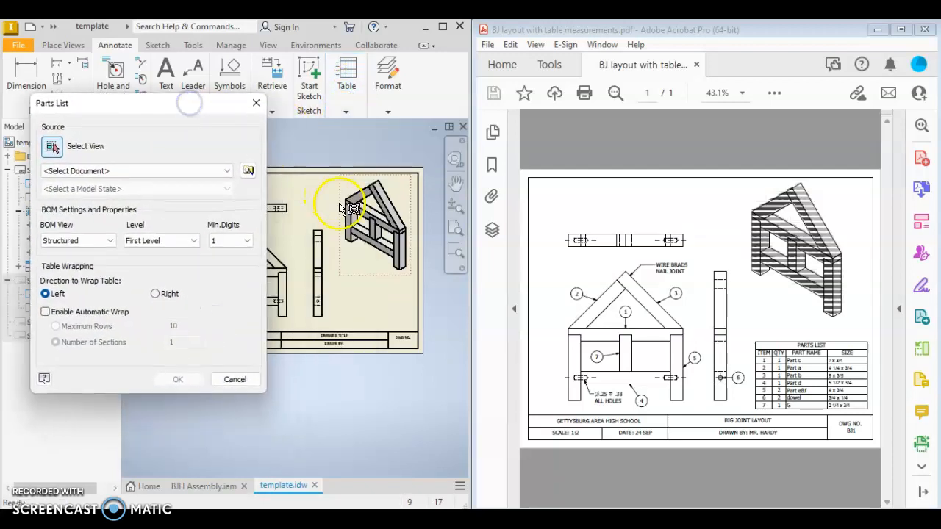
pyautogui.click(177, 380)
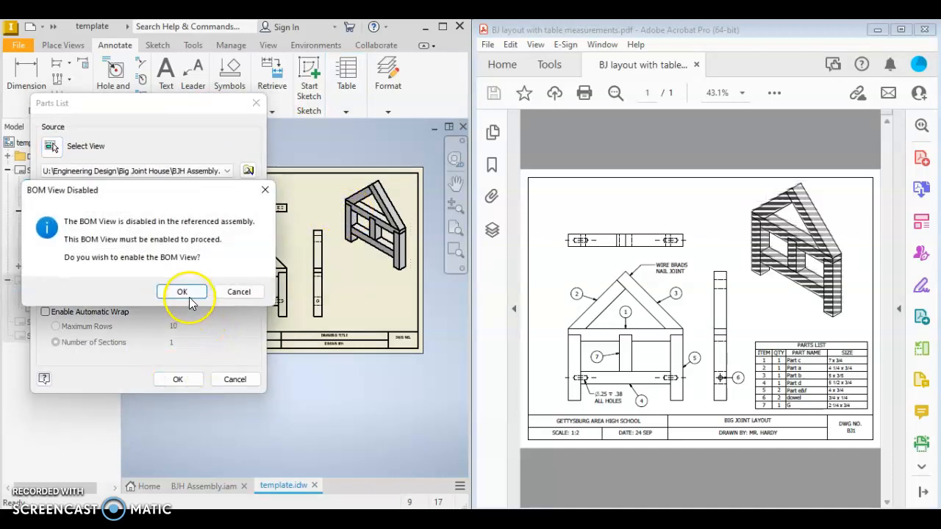
pyautogui.click(183, 292)
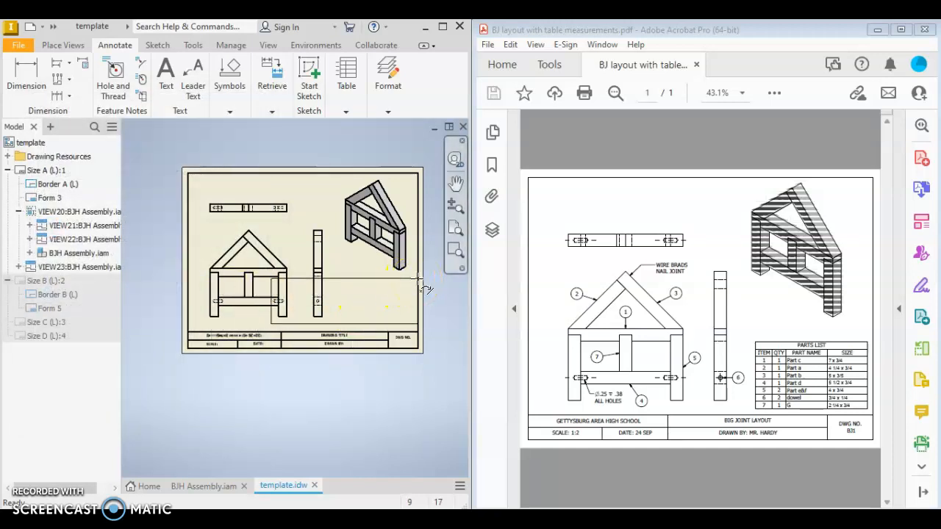
pyautogui.click(416, 279)
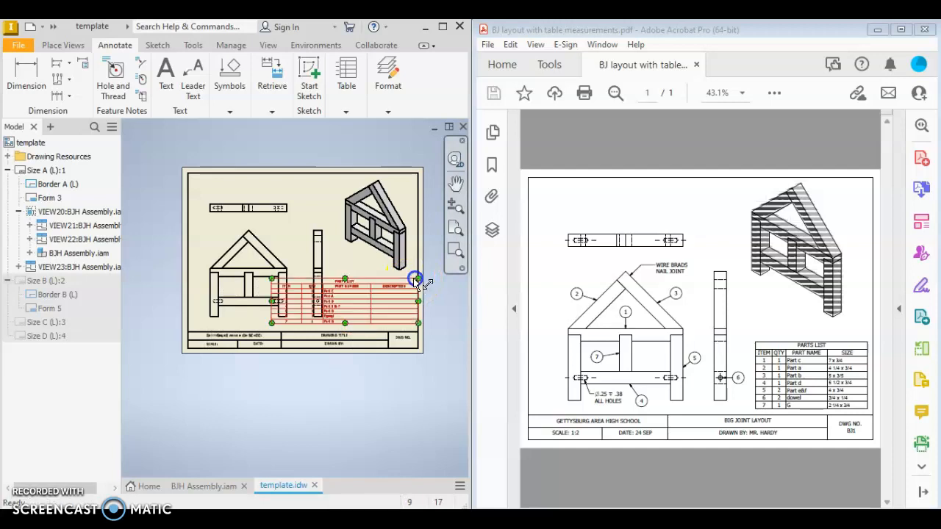
# Narrow the parts list from its left edge so it clears the side view, and check its rows.
pyautogui.click(275, 302)
pyautogui.moveTo(276, 302); pyautogui.dragTo(331, 295)
pyautogui.click(375, 305)
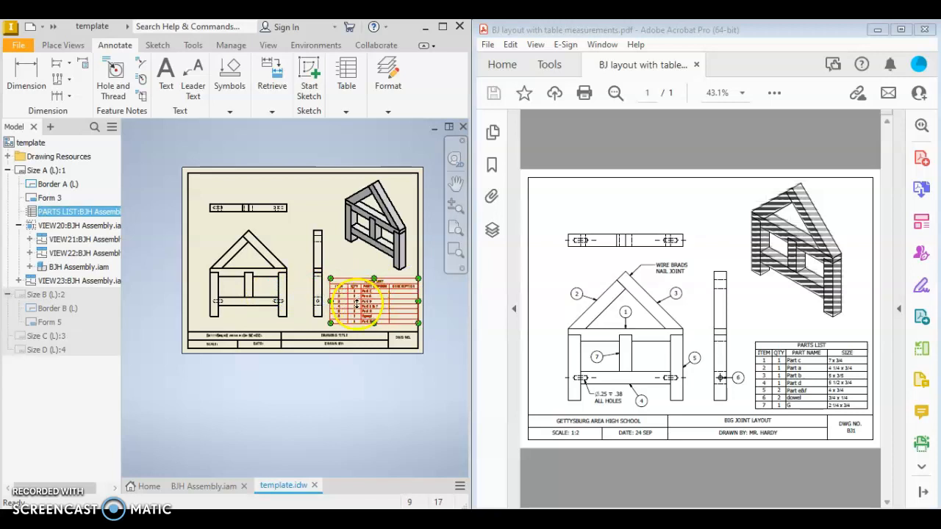
pyautogui.scroll(-3, 356, 305)
pyautogui.scroll(5, 356, 305)
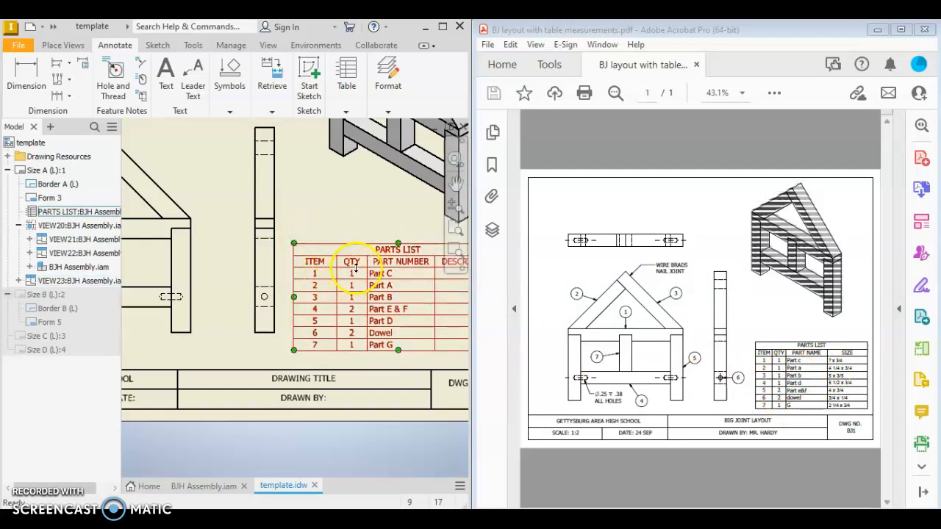
pyautogui.scroll(-3, 353, 279)
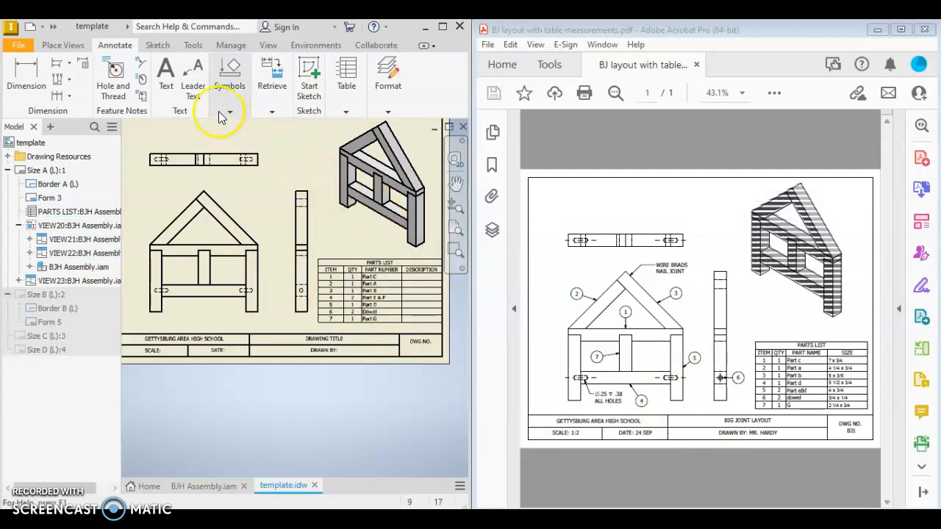
# Add a balloon to the right sloping roof board in the front view, placed just above and to the right of it.
pyautogui.click(346, 111)
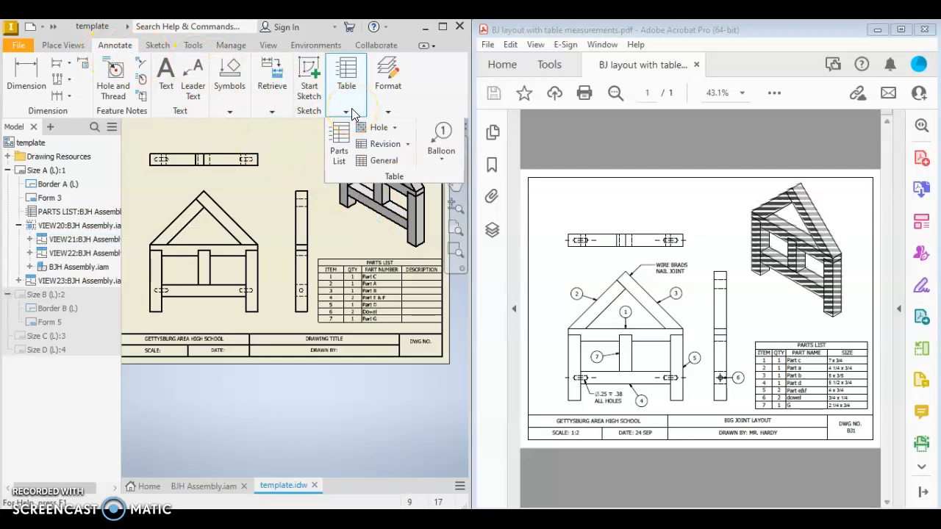
pyautogui.click(440, 144)
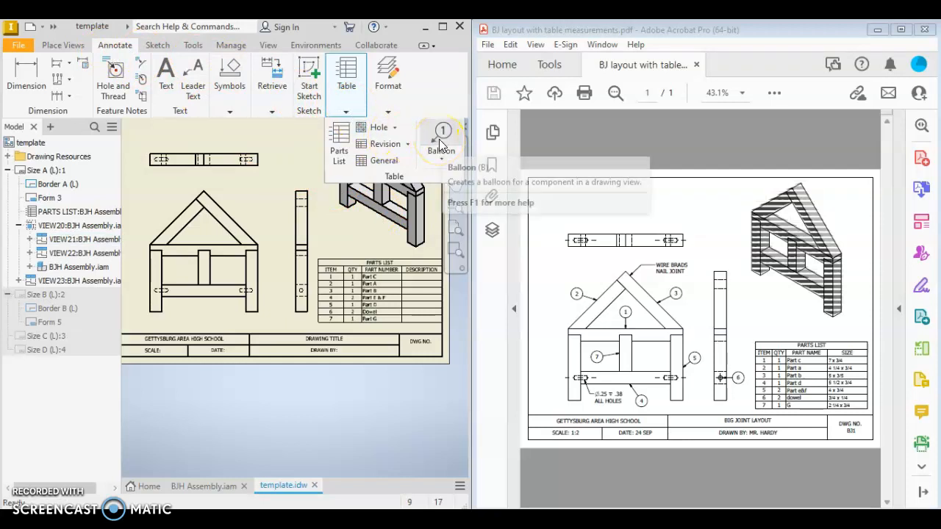
pyautogui.click(441, 143)
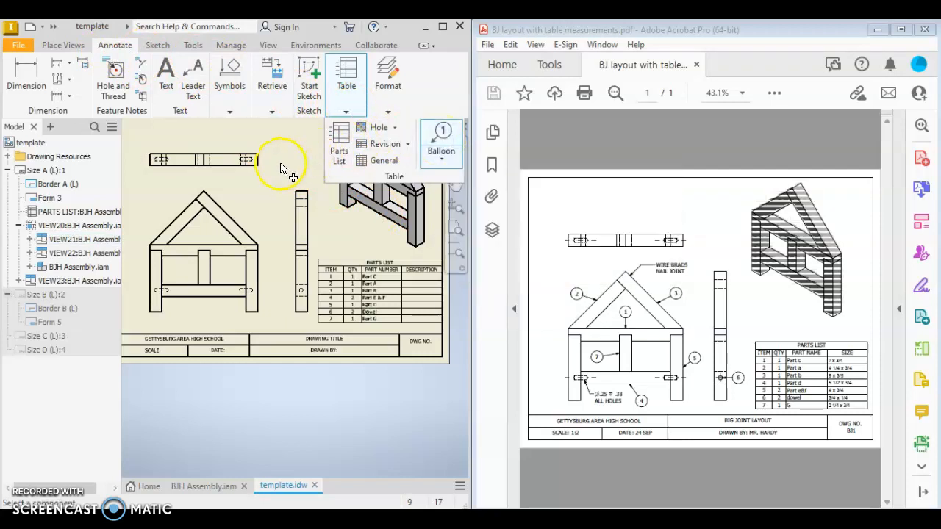
pyautogui.click(231, 215)
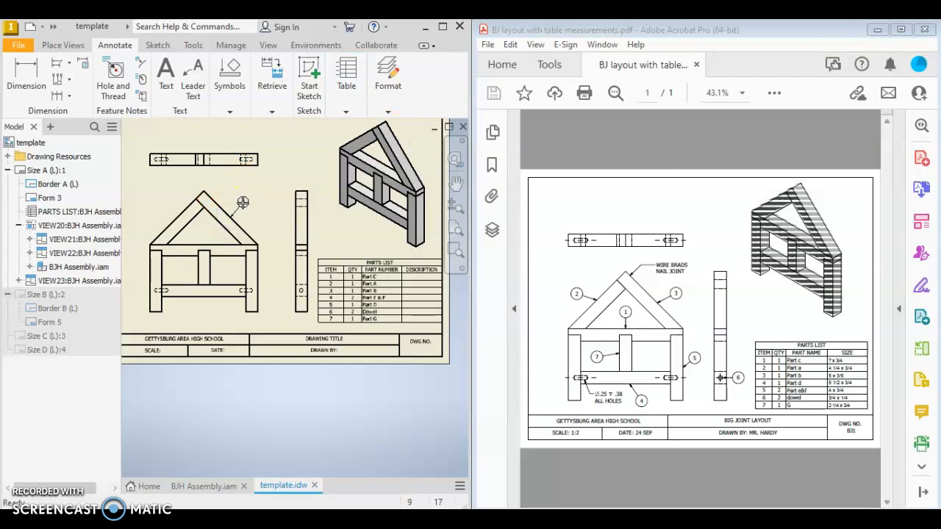
pyautogui.click(244, 202)
pyautogui.rightClick(244, 202)
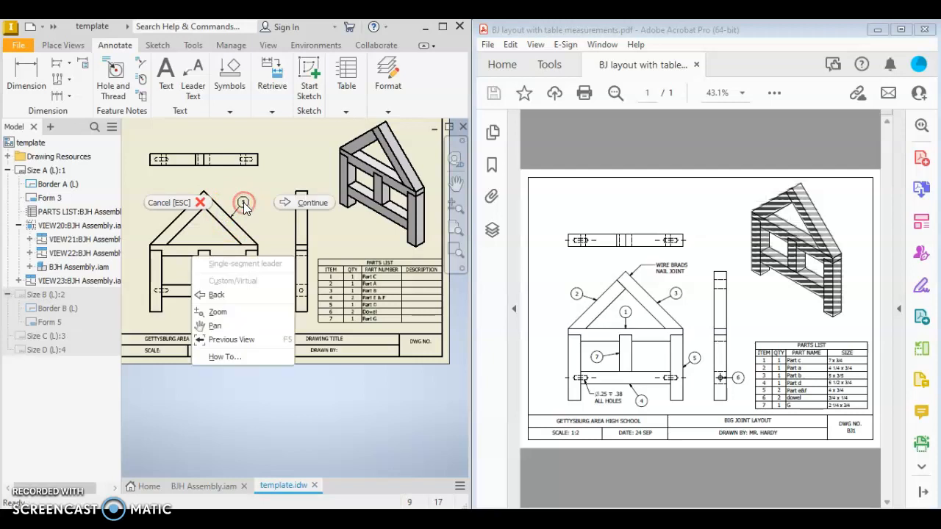
pyautogui.click(289, 203)
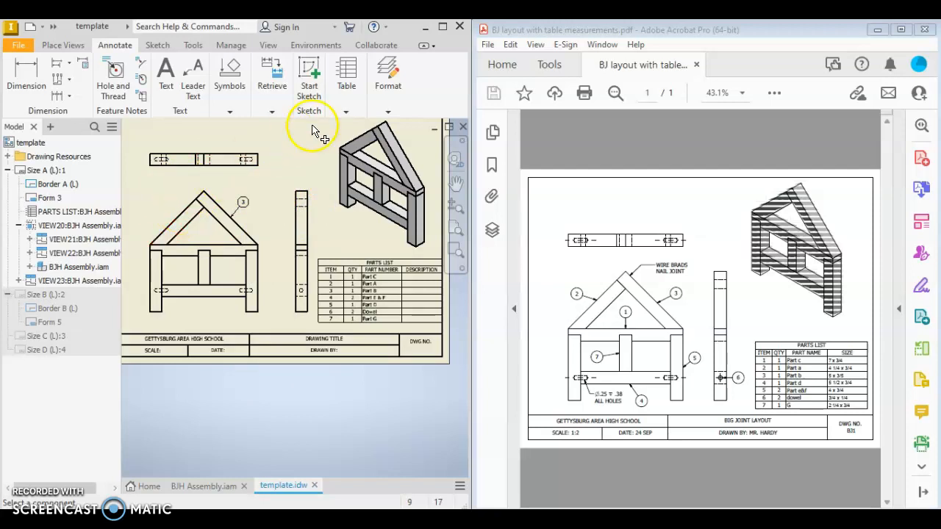
# Add a balloon to the left sloping roof board in the front view, placed just above and to the left of it.
pyautogui.click(342, 112)
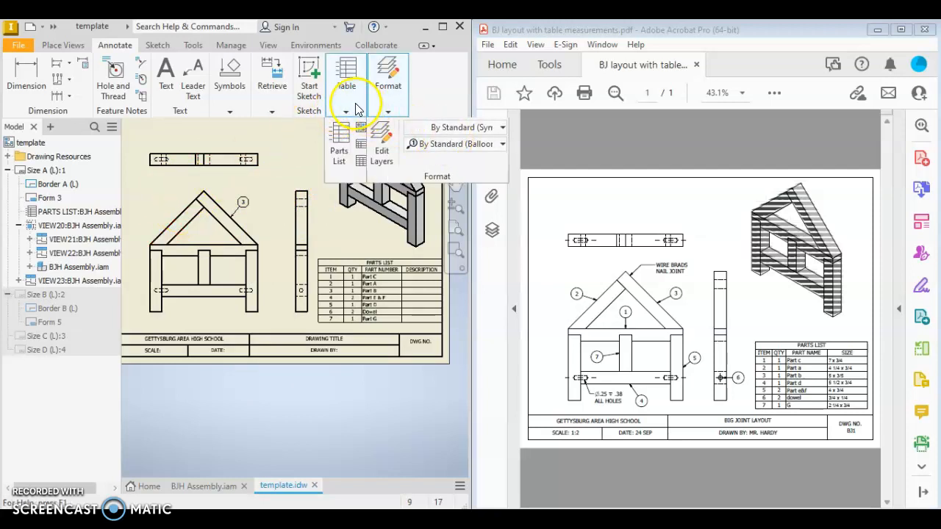
pyautogui.click(449, 147)
pyautogui.click(448, 146)
pyautogui.click(174, 220)
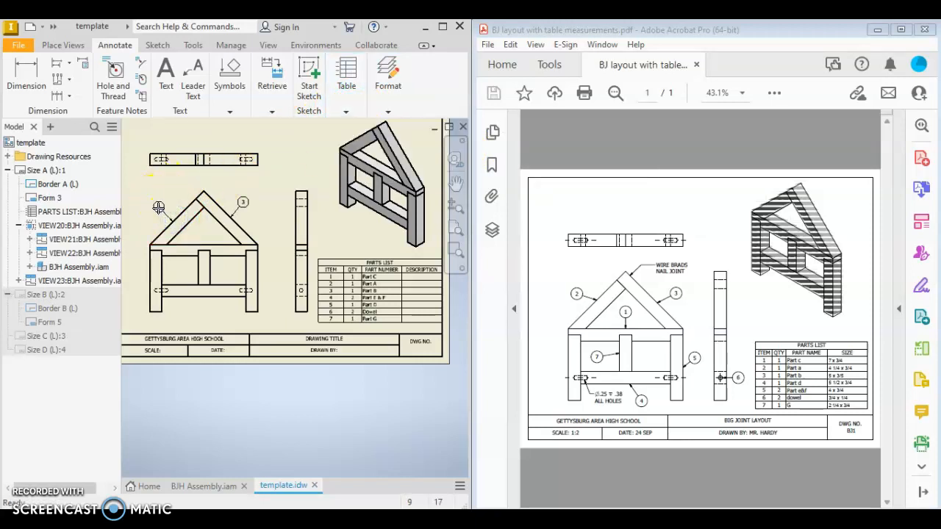
pyautogui.moveTo(159, 208); pyautogui.dragTo(220, 208, button='right')
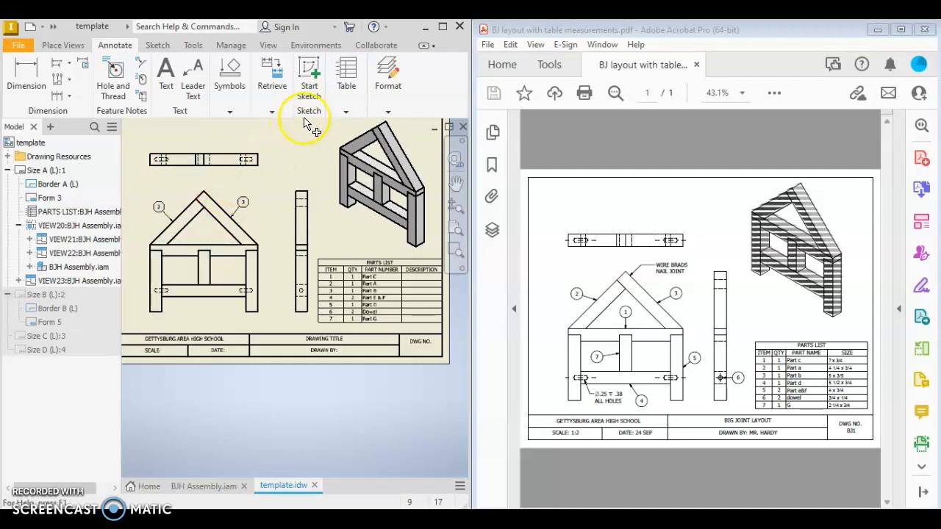
# Add a balloon to the horizontal board under the roof in the front view, placed above its middle inside the triangle.
pyautogui.click(346, 111)
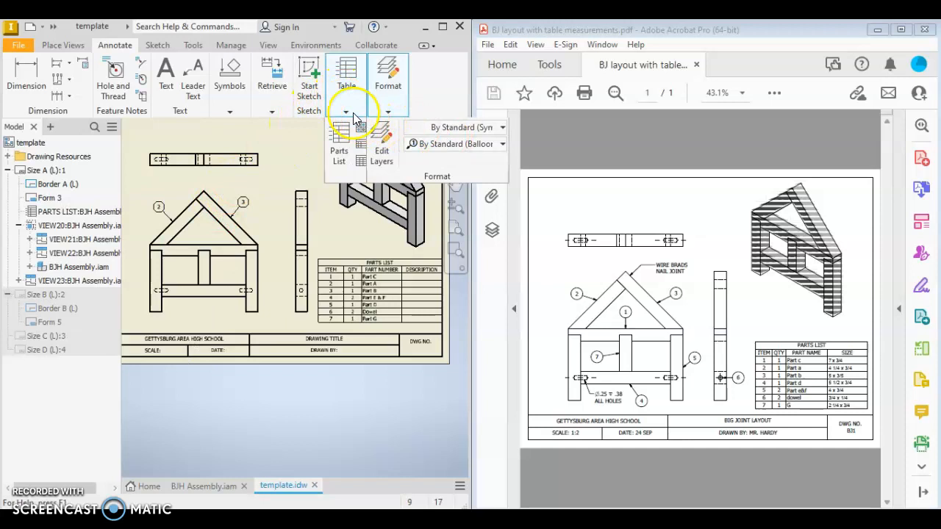
pyautogui.click(435, 145)
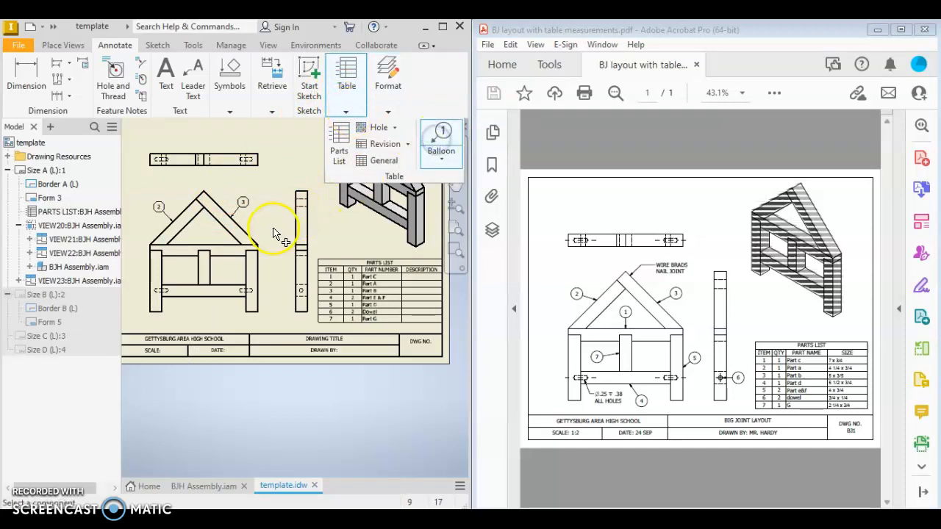
pyautogui.click(207, 250)
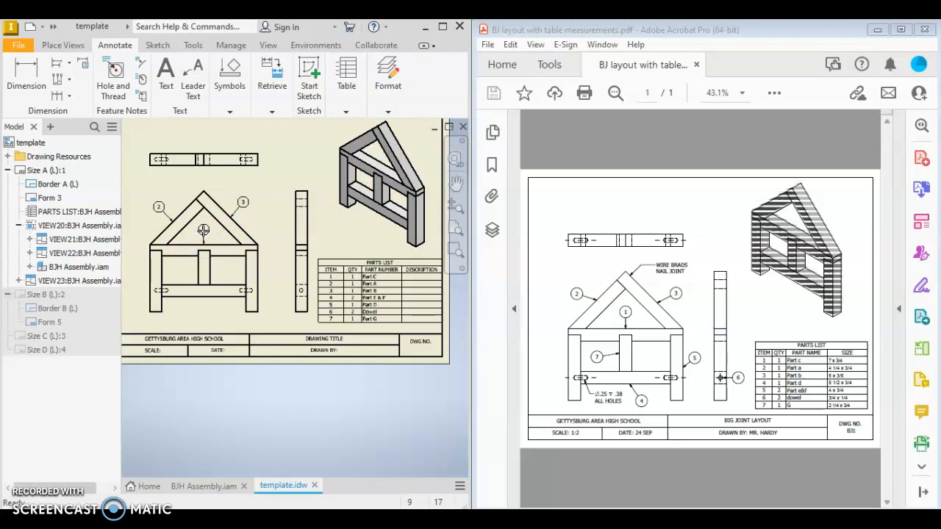
pyautogui.rightClick(204, 230)
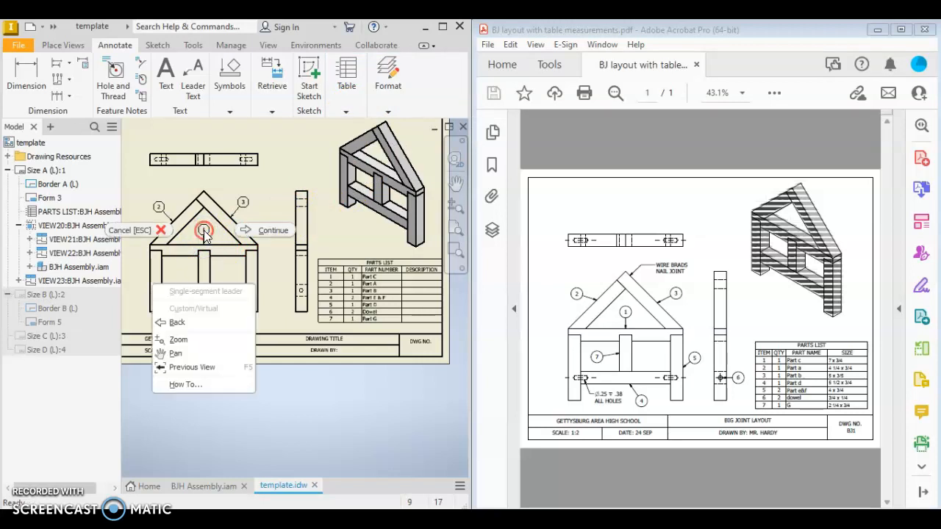
pyautogui.click(248, 227)
# Add a balloon to the outer edge of the right leg in the front view, placed just to the right of it.
pyautogui.click(346, 111)
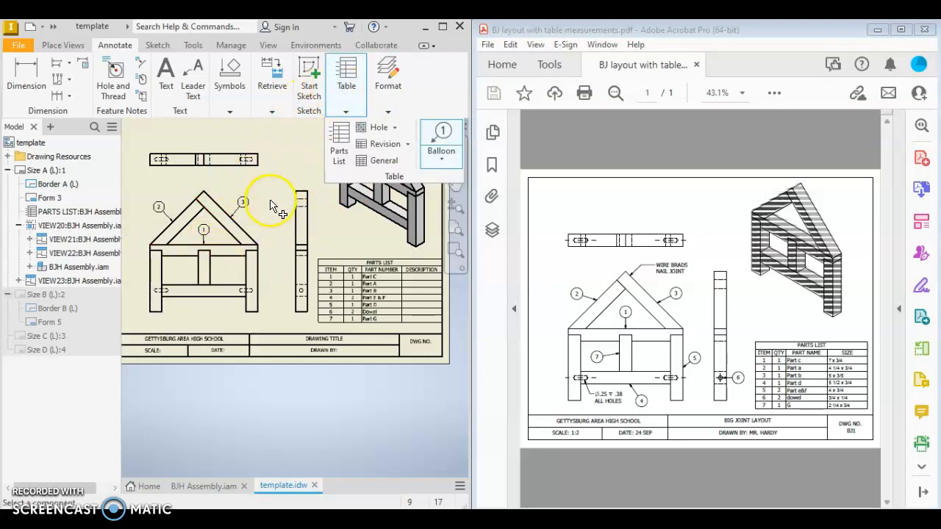
pyautogui.click(441, 147)
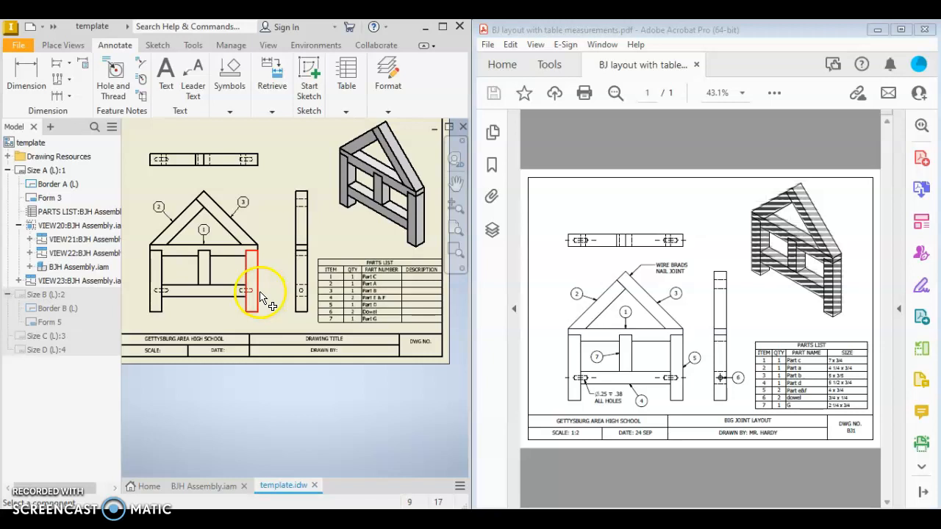
pyautogui.click(259, 281)
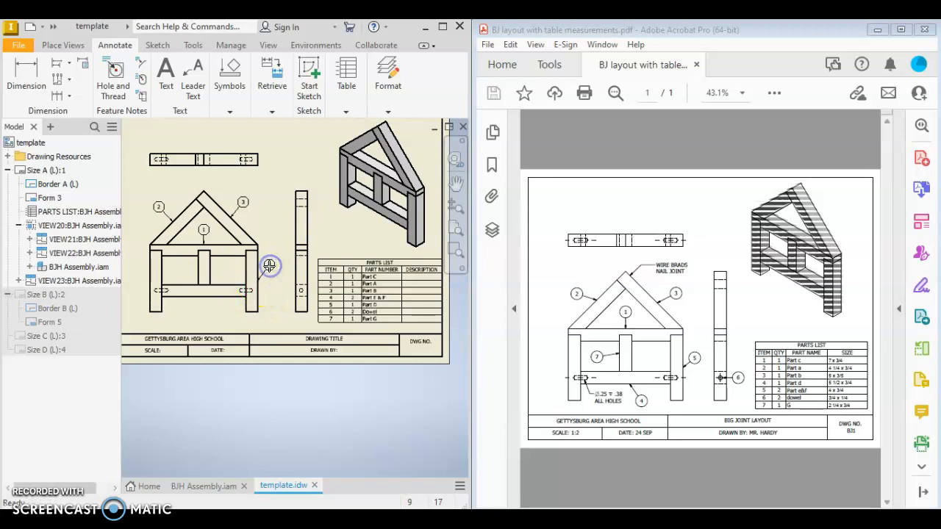
pyautogui.rightClick(269, 265)
pyautogui.click(308, 269)
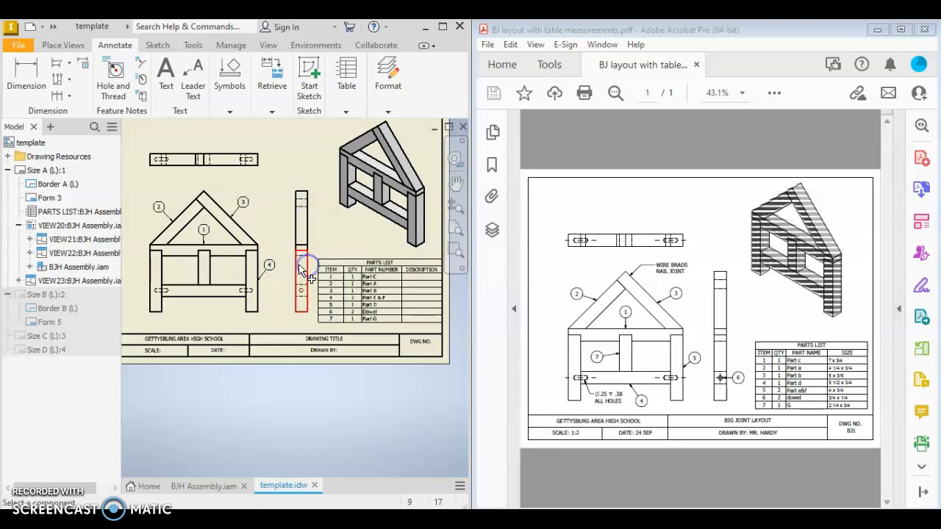
# Add a balloon to the short centre upright in the front view, placed in the opening to its left.
pyautogui.click(353, 106)
pyautogui.moveTo(344, 108)
pyautogui.click(441, 139)
pyautogui.click(197, 280)
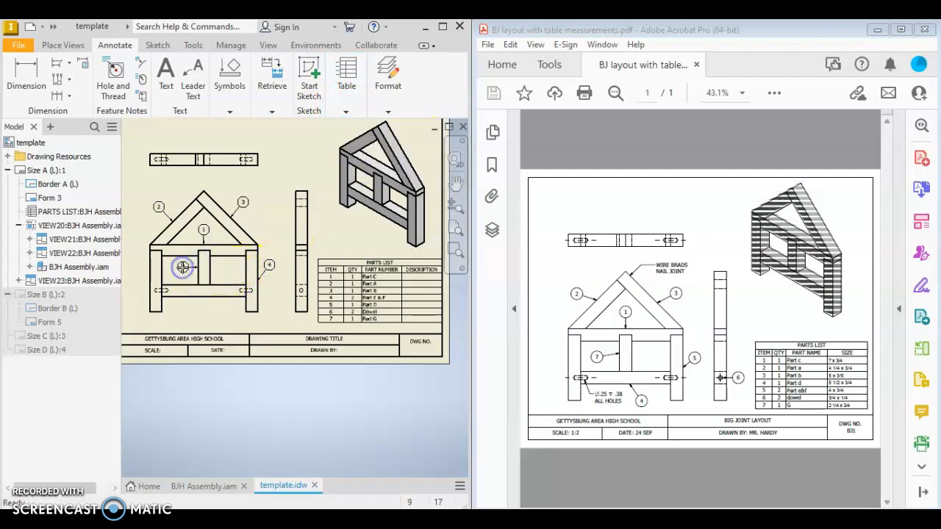
pyautogui.rightClick(184, 267)
pyautogui.click(244, 269)
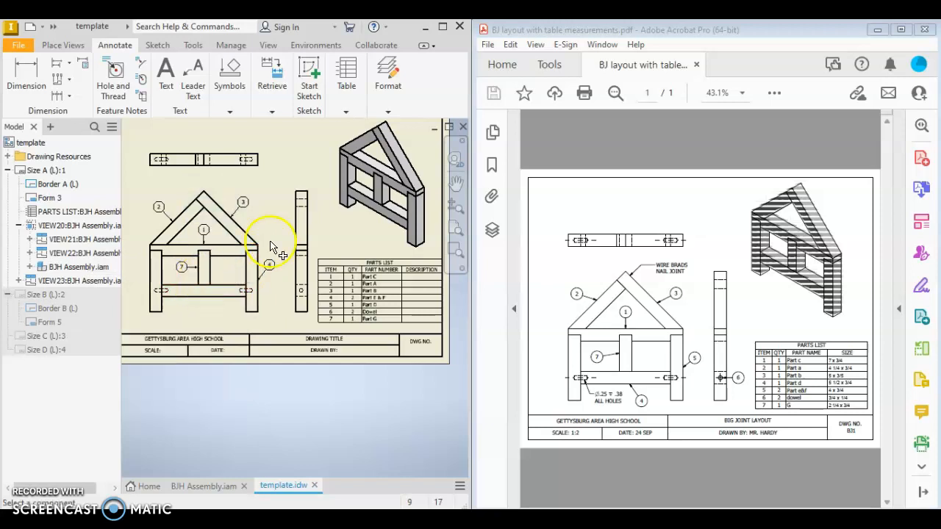
# Add a balloon to the lower edge of the bottom rail in the front view, placed just below the rail.
pyautogui.click(354, 98)
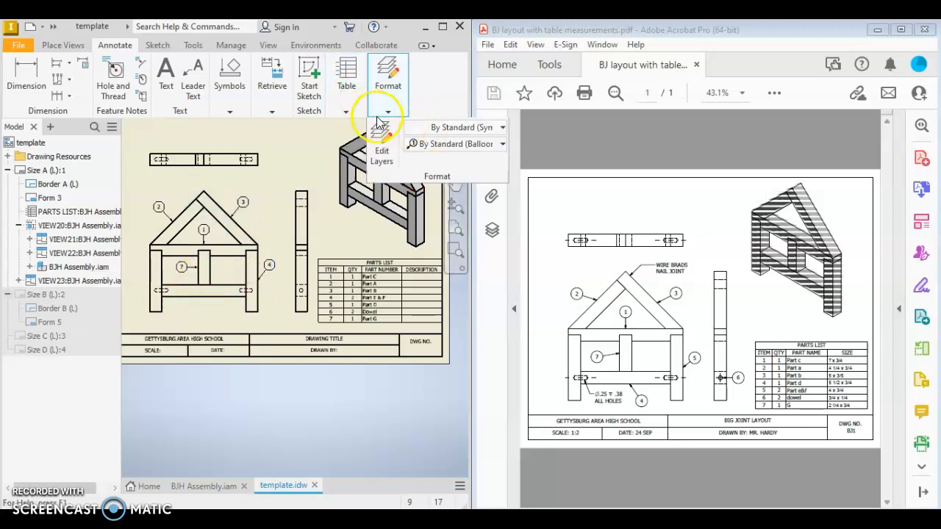
pyautogui.click(345, 107)
pyautogui.click(434, 142)
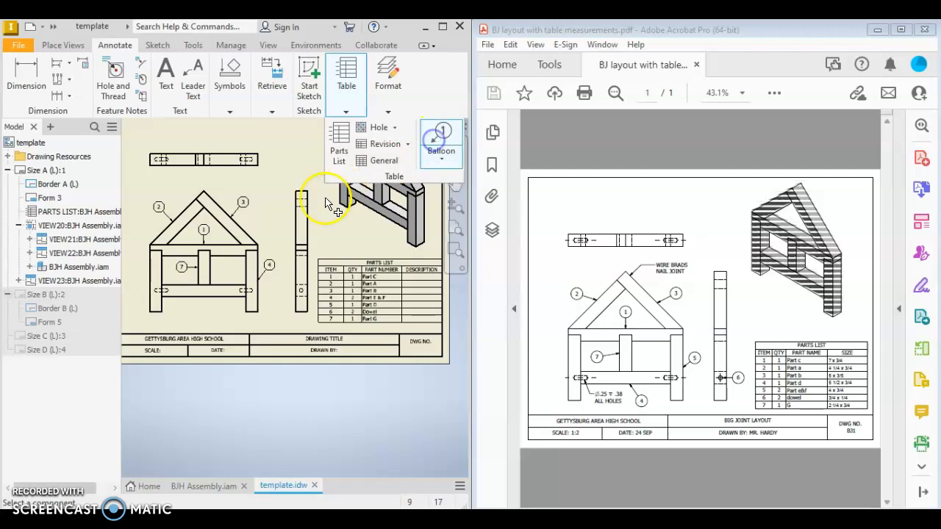
pyautogui.click(228, 312)
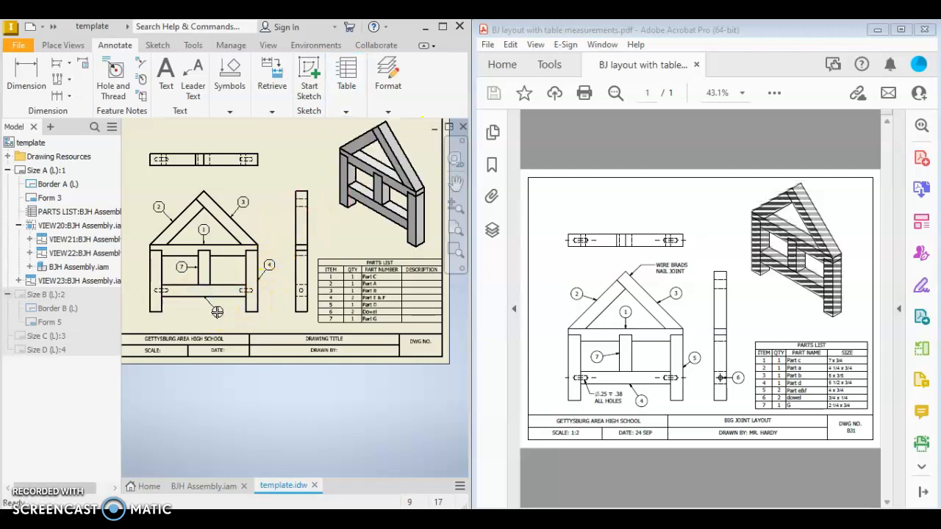
pyautogui.rightClick(217, 312)
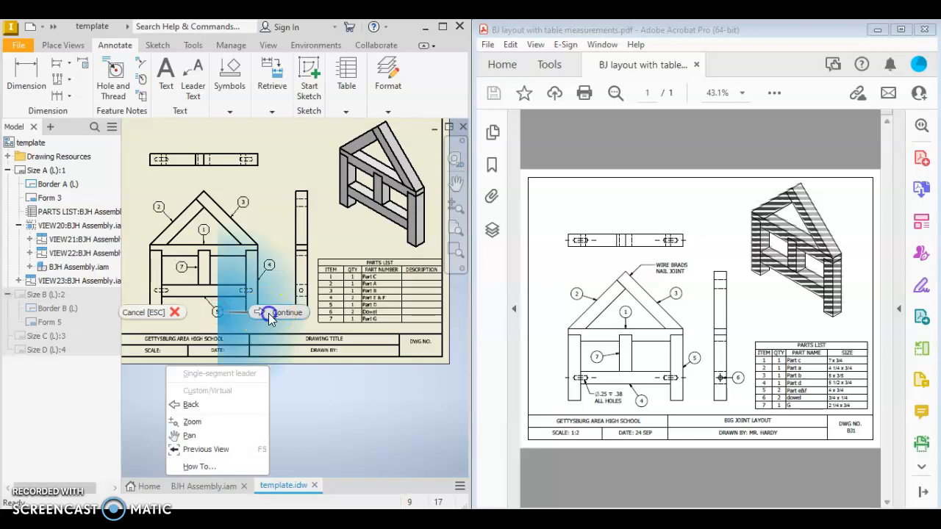
pyautogui.click(268, 314)
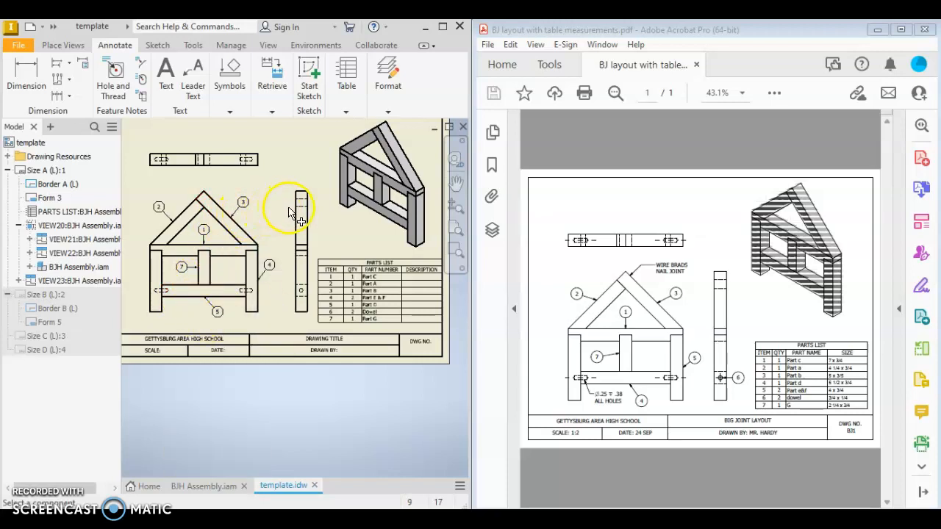
# Add a balloon to the dowel circle in the side view, placed to the left of the view.
pyautogui.click(367, 120)
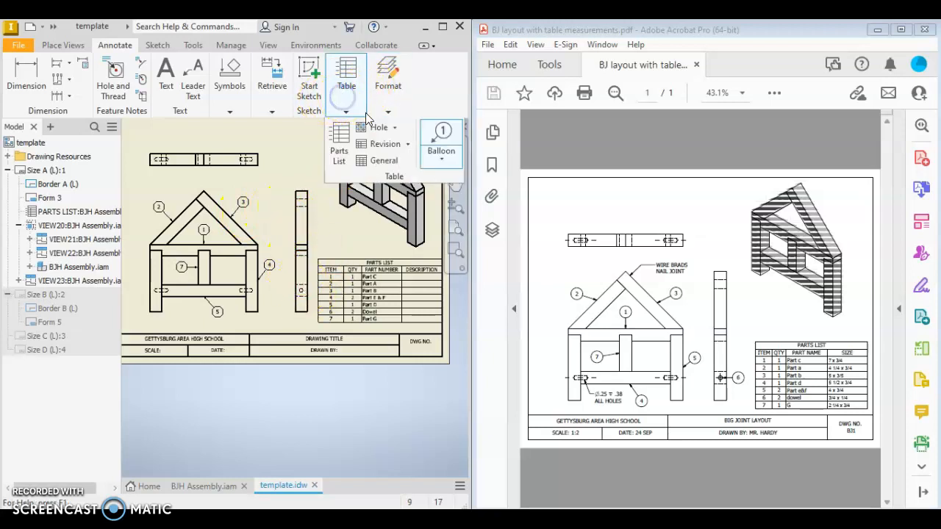
pyautogui.click(388, 78)
pyautogui.click(351, 108)
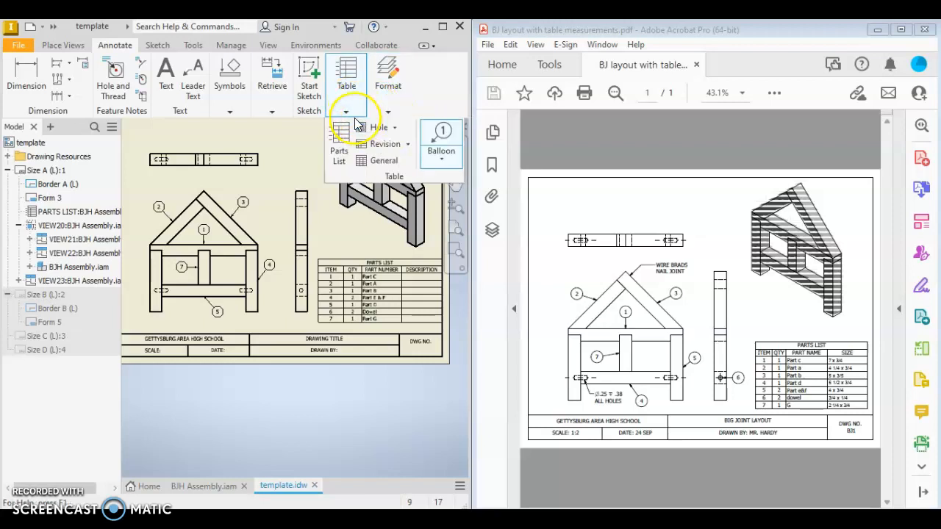
pyautogui.click(441, 145)
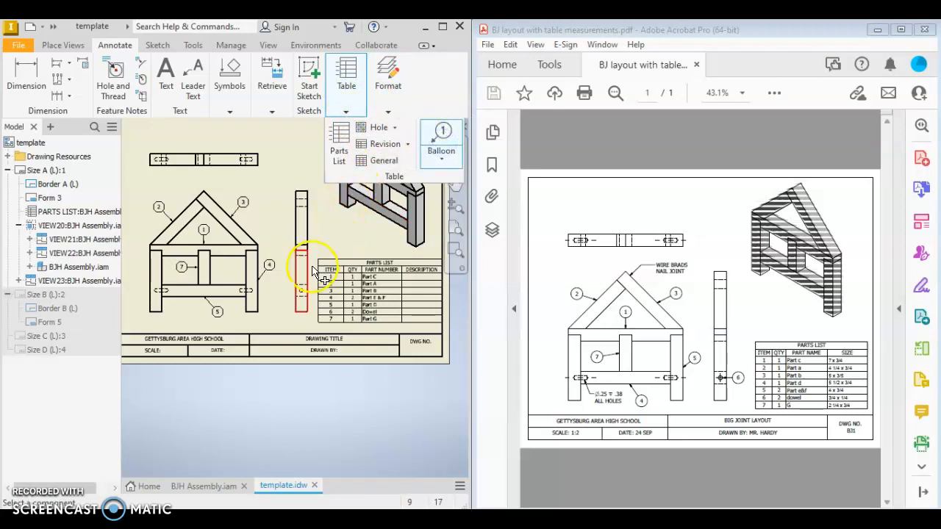
pyautogui.scroll(4, 294, 304)
pyautogui.scroll(-7, 293, 305)
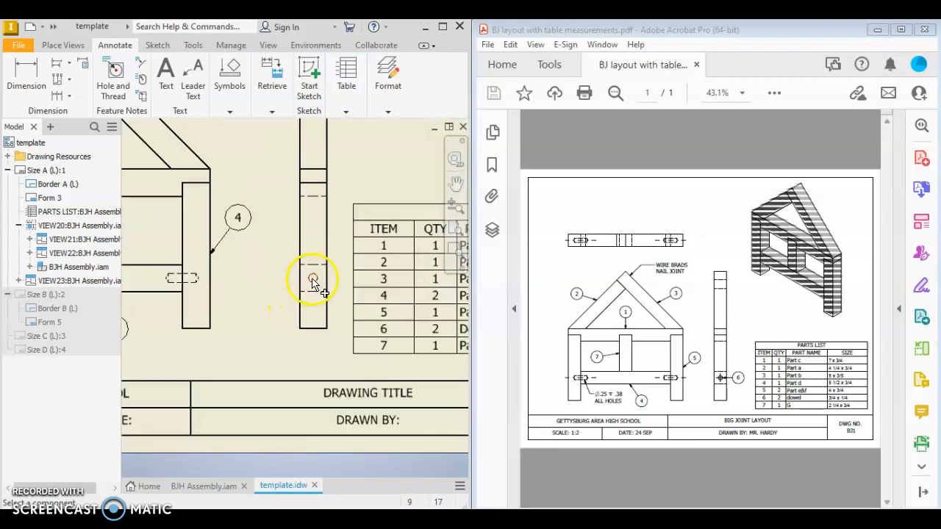
pyautogui.click(313, 279)
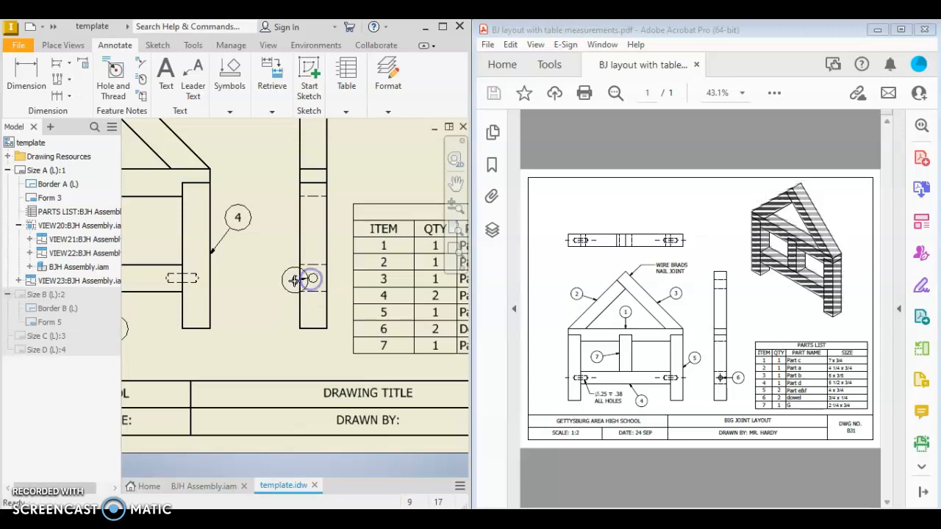
pyautogui.rightClick(265, 284)
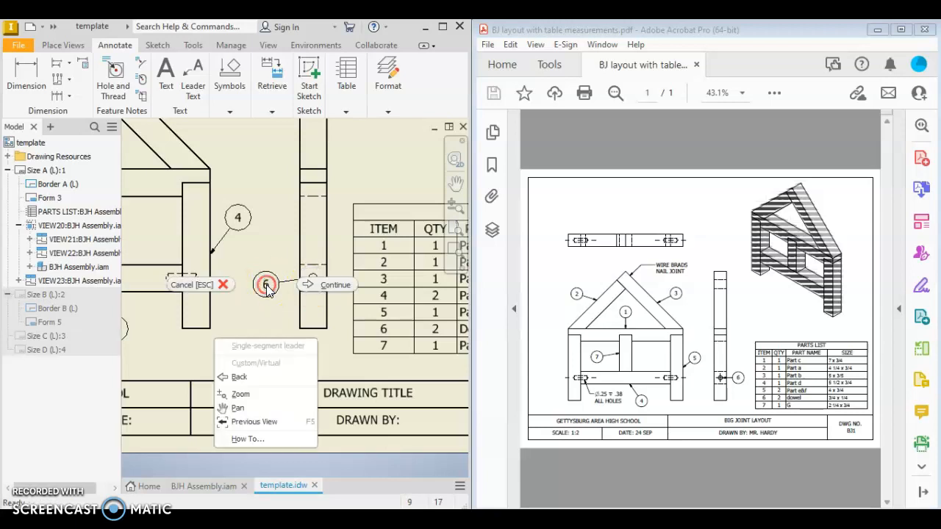
pyautogui.click(312, 283)
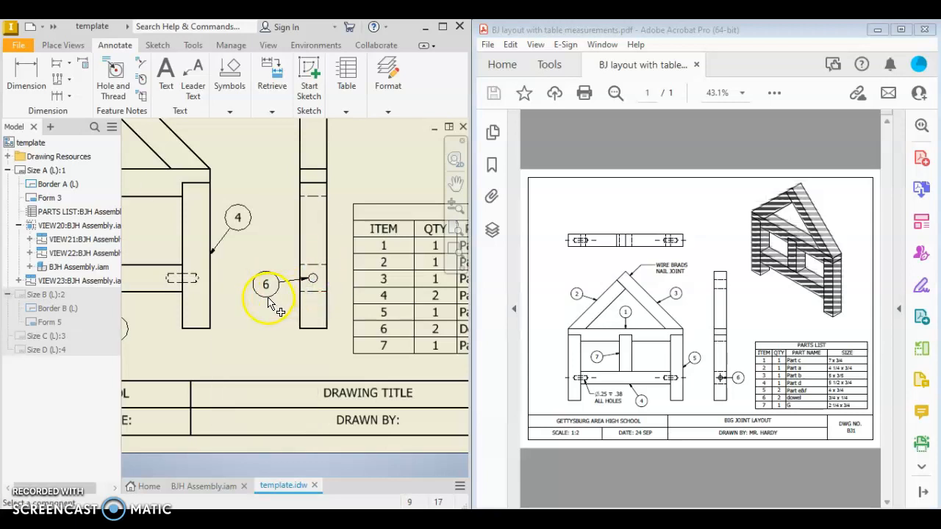
# Add a hole note to the left dowel hole in the front view, placed below the bottom rail beside the left leg.
pyautogui.scroll(-5, 235, 294)
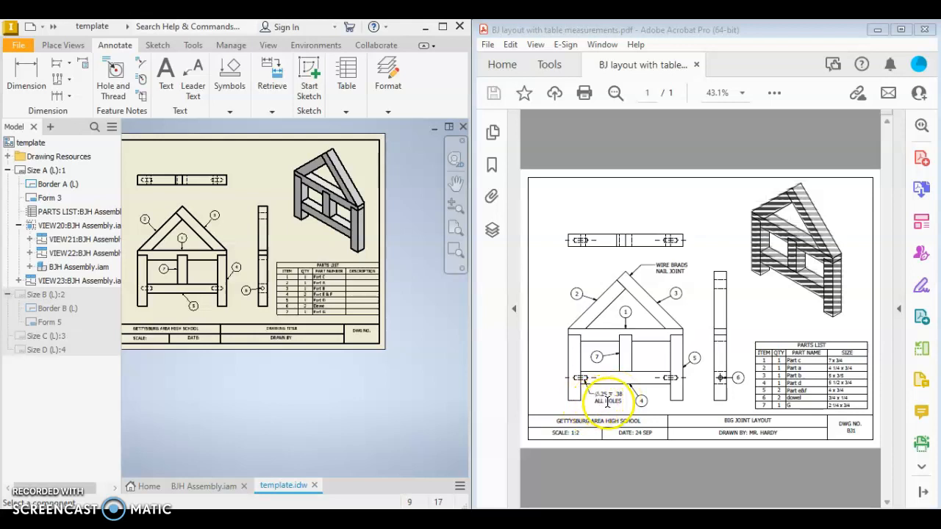
pyautogui.click(114, 79)
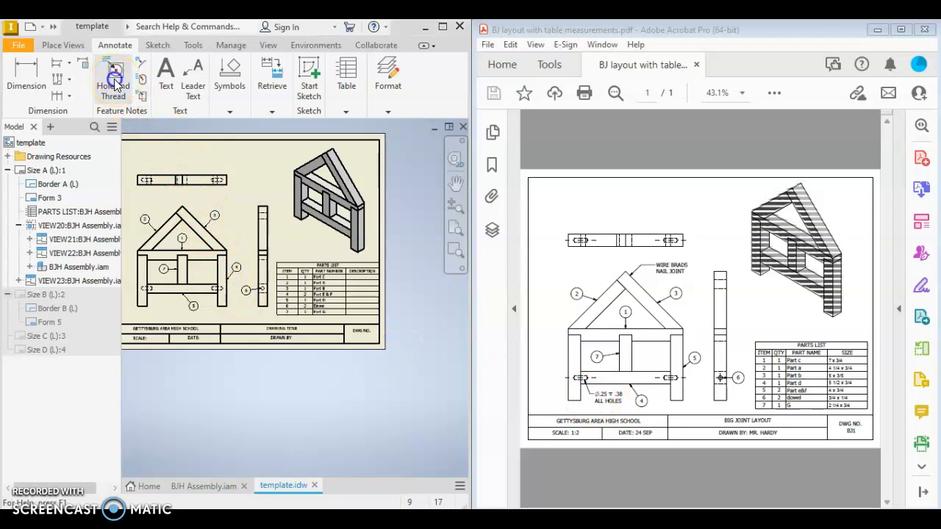
pyautogui.scroll(-2, 147, 286)
pyautogui.scroll(4, 147, 285)
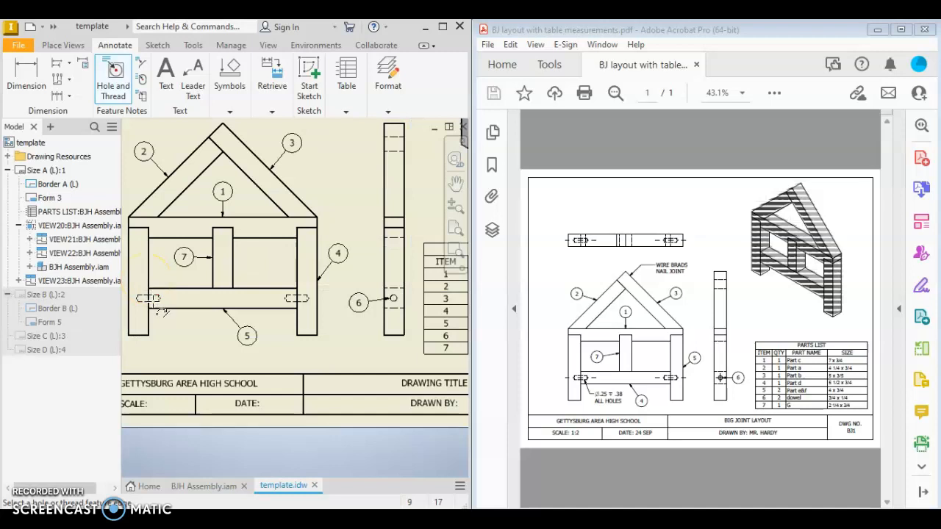
pyautogui.click(149, 297)
pyautogui.click(163, 332)
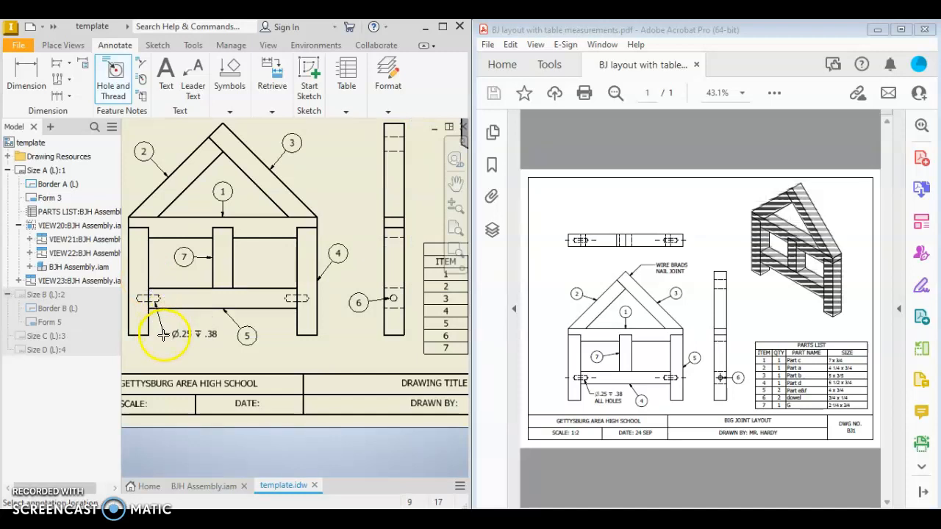
pyautogui.click(164, 335)
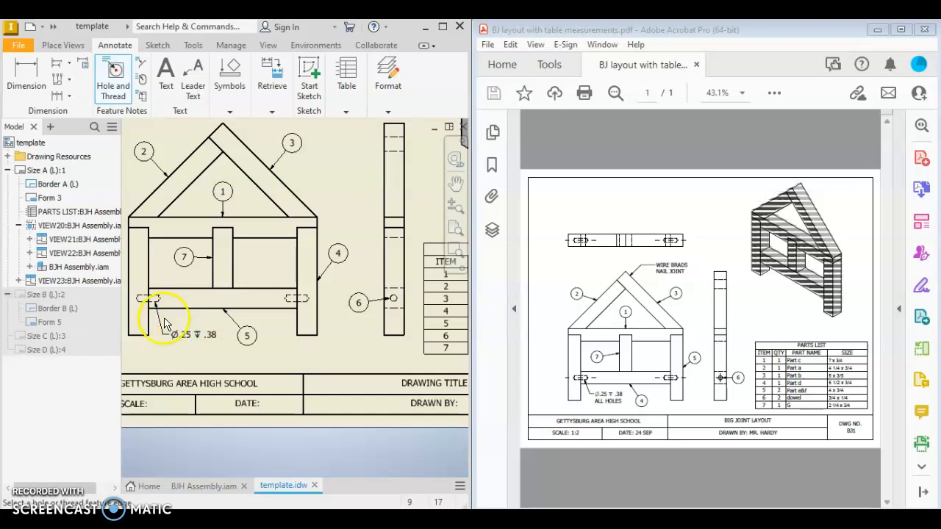
# Add a second line reading "ALL HOLES" to the hole note below the bottom rail.
pyautogui.click(180, 336)
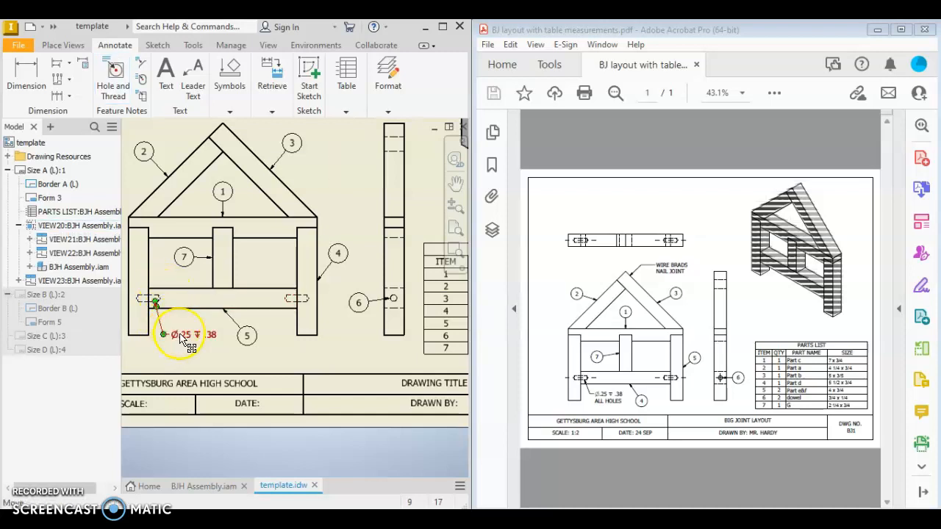
pyautogui.doubleClick(180, 337)
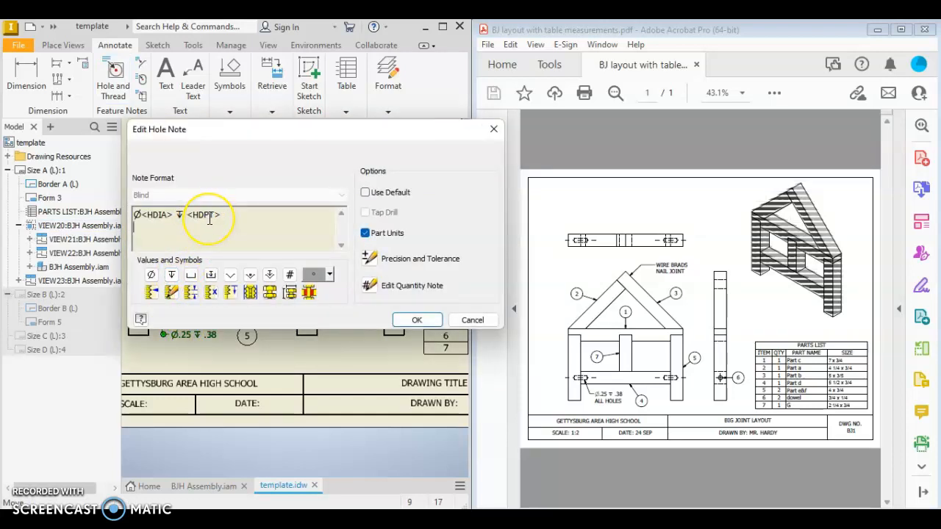
pyautogui.press('Return')
pyautogui.press('capslock')
pyautogui.write('ALL HOLES')
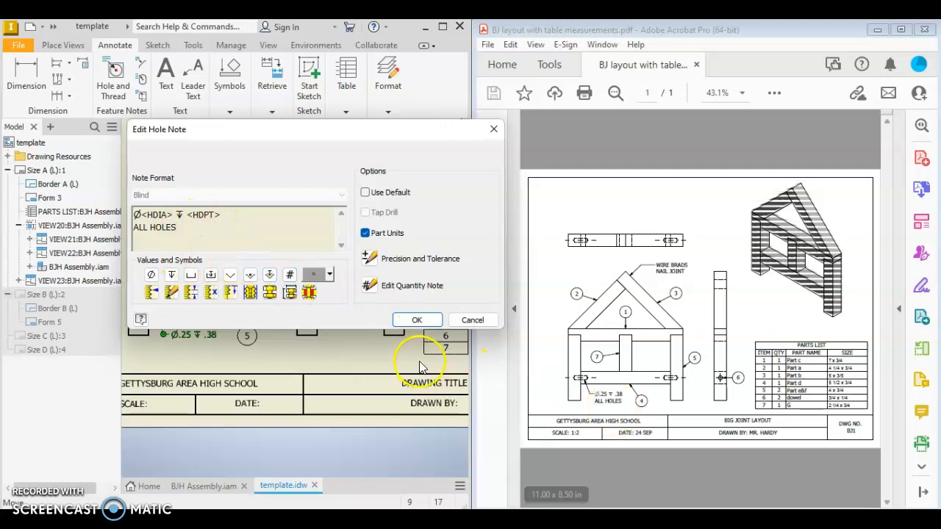
pyautogui.click(415, 321)
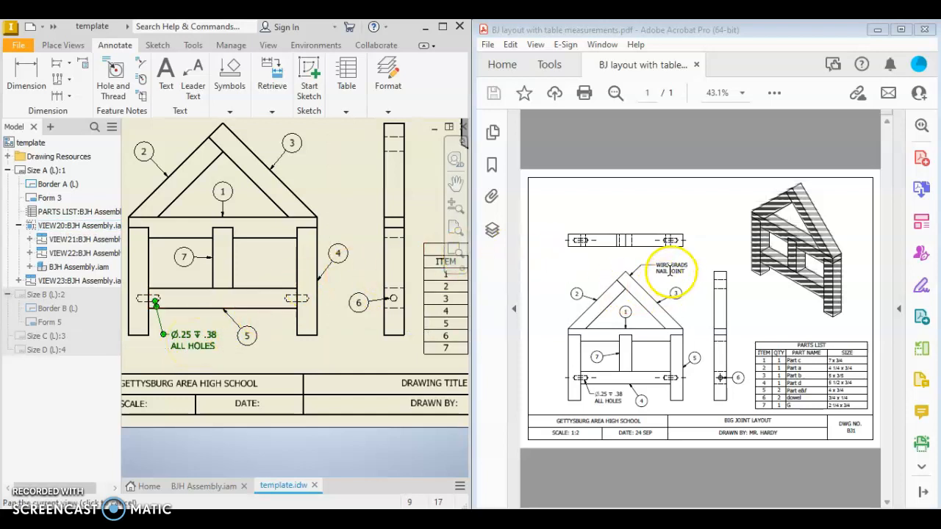
pyautogui.moveTo(291, 168)
pyautogui.mouseDown(button='middle')
pyautogui.moveTo(294, 160)
pyautogui.moveTo(302, 206)
pyautogui.mouseUp(button='middle')
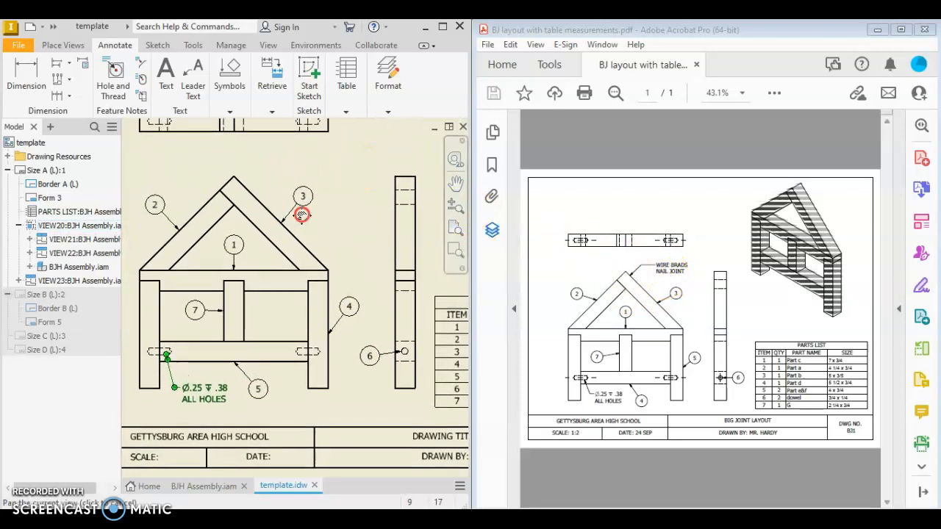
# Add a two-line leader text reading "WIRE BRADS" and "NAIL JOINT", pointing to the right roof board's upper edge near the peak.
pyautogui.click(195, 78)
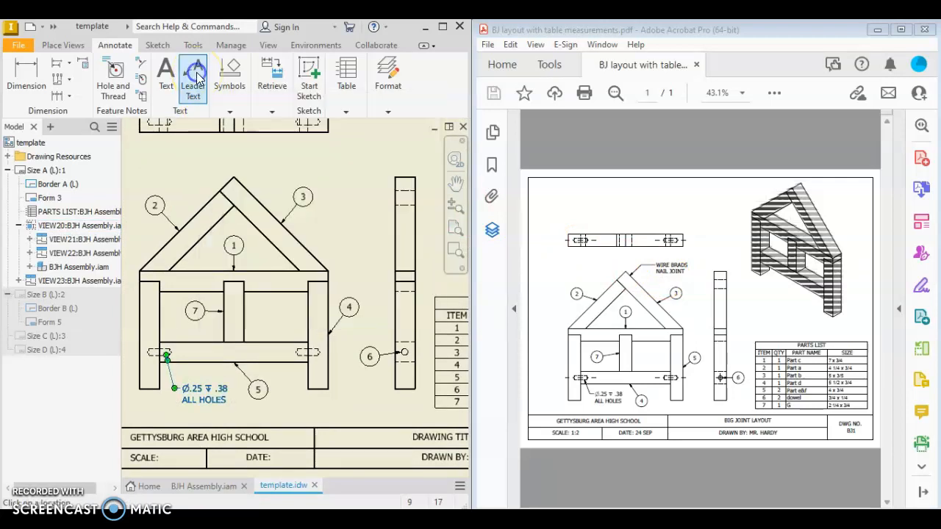
pyautogui.click(243, 187)
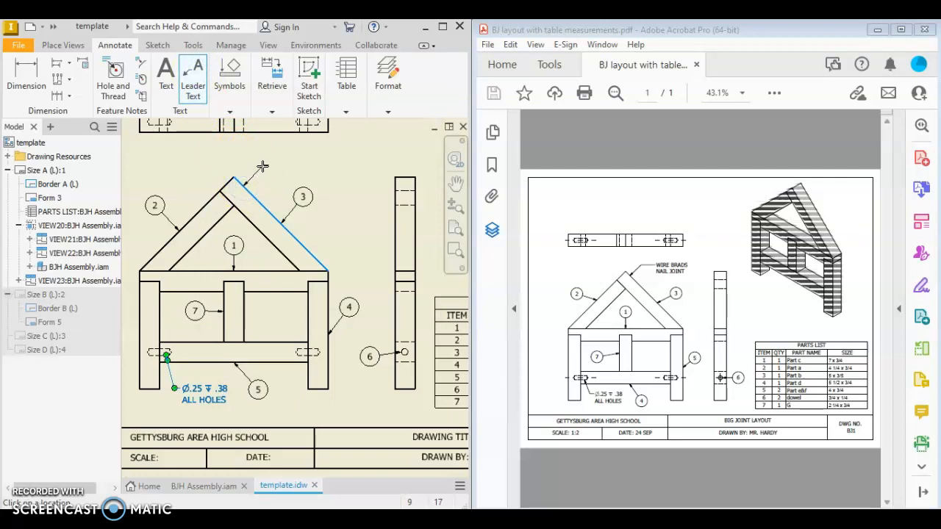
pyautogui.click(264, 166)
pyautogui.rightClick(278, 166)
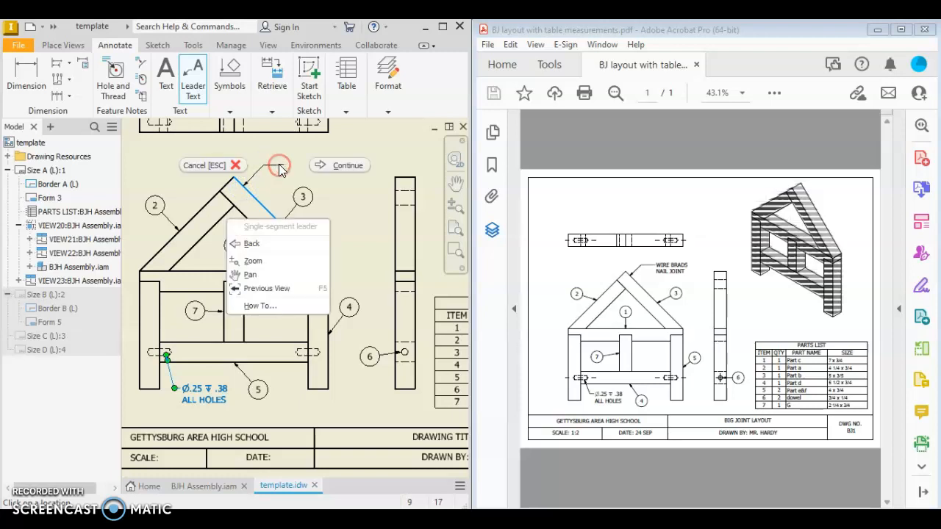
pyautogui.click(315, 167)
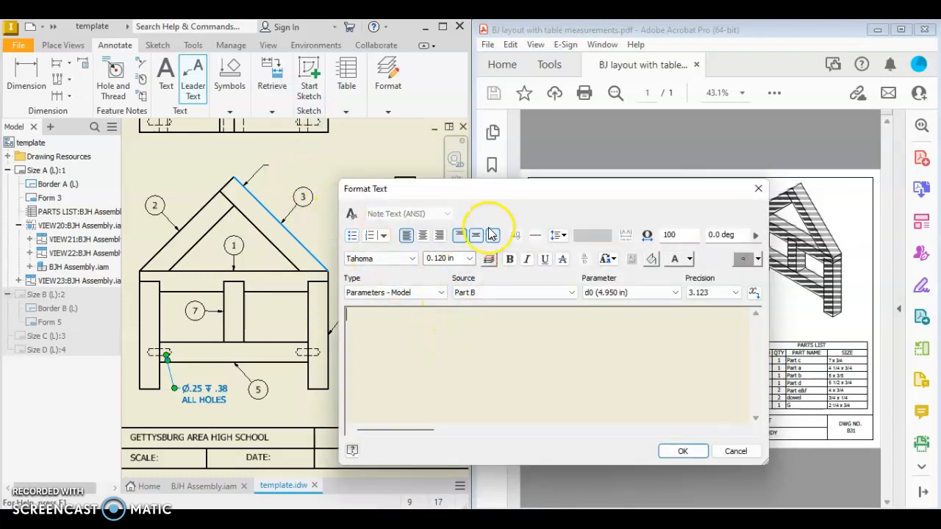
pyautogui.click(488, 205)
pyautogui.moveTo(497, 191)
pyautogui.mouseDown()
pyautogui.moveTo(342, 204)
pyautogui.moveTo(341, 269)
pyautogui.moveTo(414, 164)
pyautogui.mouseUp()
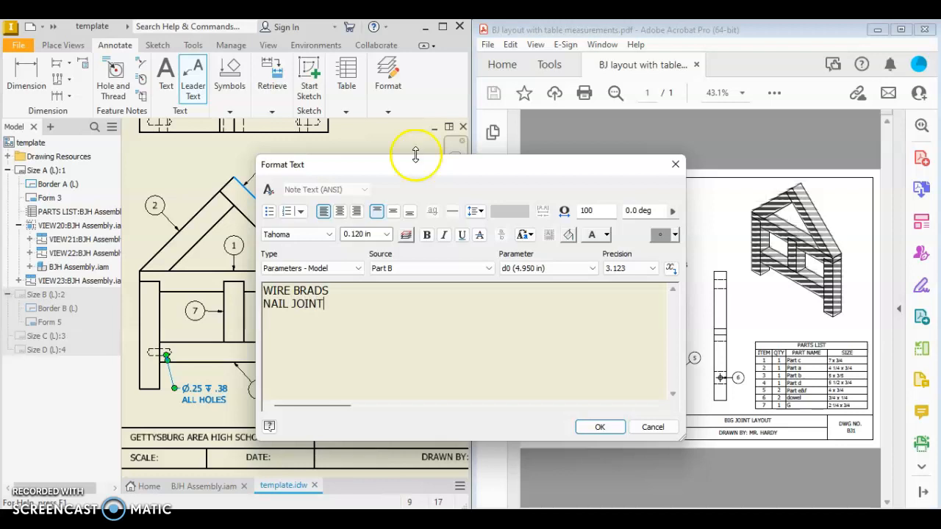
pyautogui.moveTo(519, 174)
pyautogui.mouseDown()
pyautogui.moveTo(470, 149)
pyautogui.moveTo(441, 84)
pyautogui.mouseUp()
pyautogui.click(534, 351)
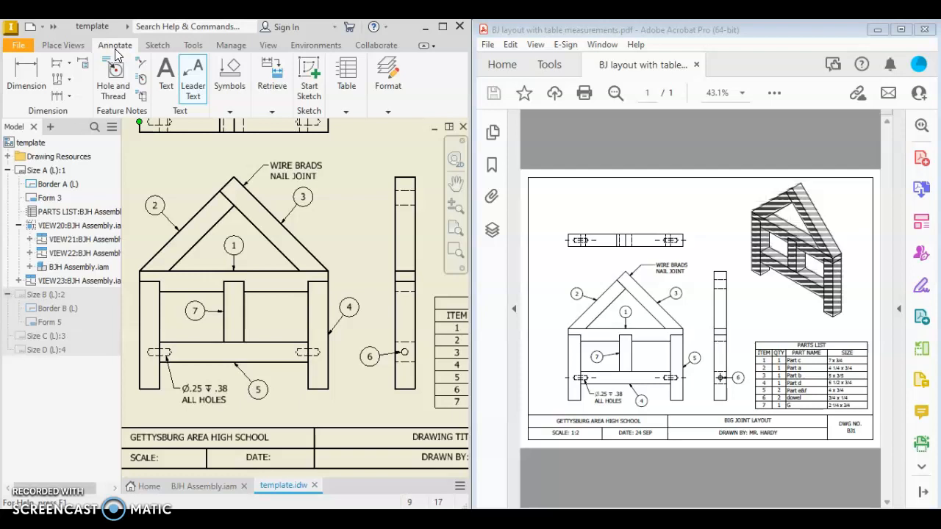
# Add a center mark to the dowel circle near the lower end of the side view.
pyautogui.click(230, 107)
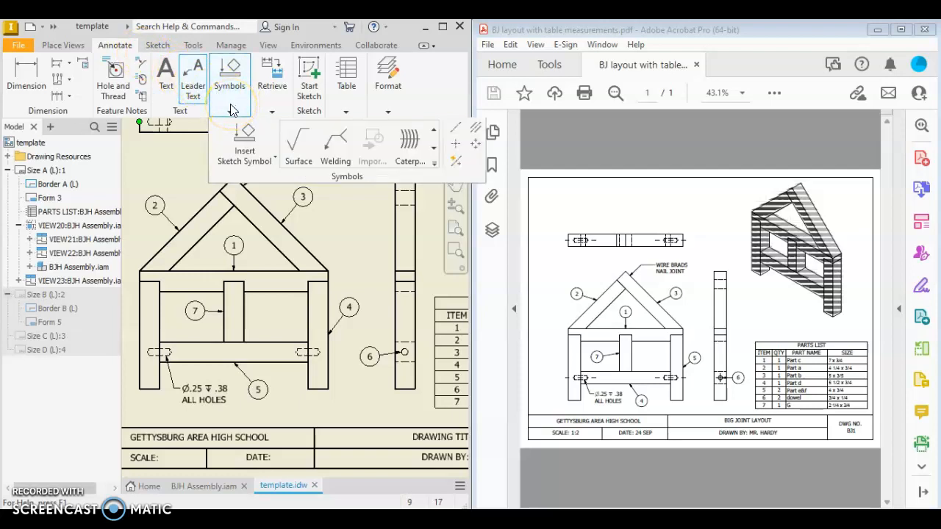
pyautogui.click(456, 145)
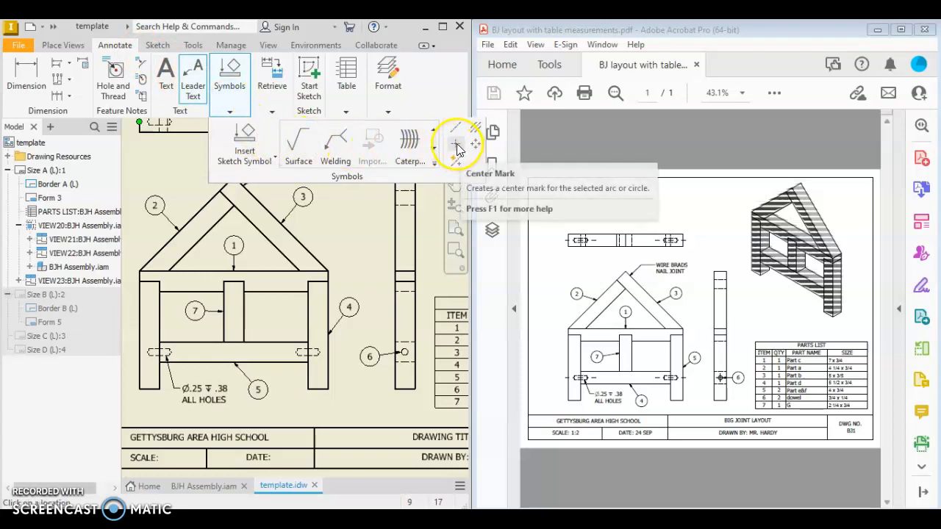
pyautogui.click(457, 145)
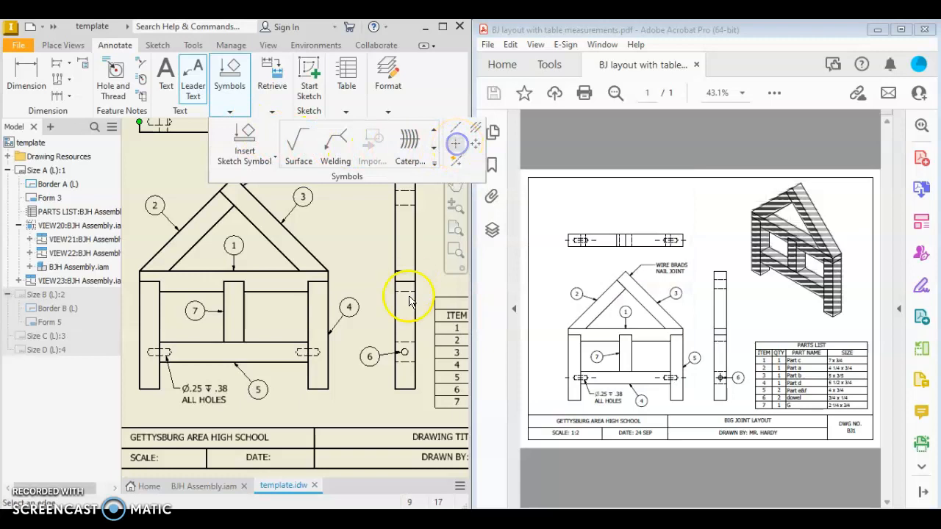
pyautogui.click(404, 356)
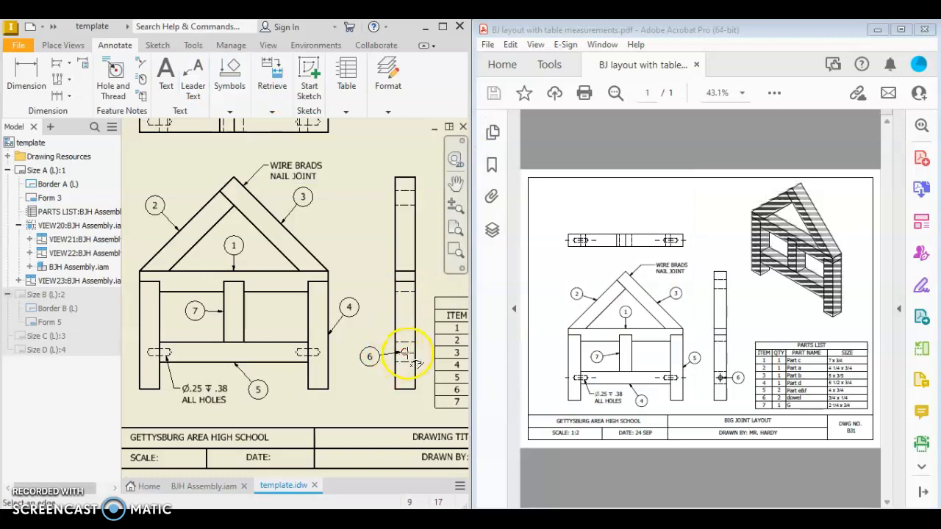
pyautogui.scroll(5, 407, 354)
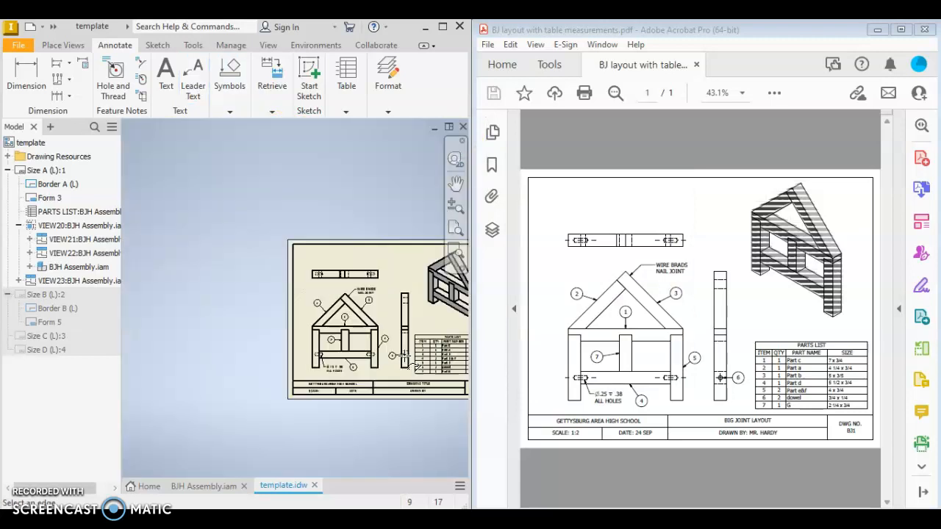
pyautogui.scroll(-6, 406, 354)
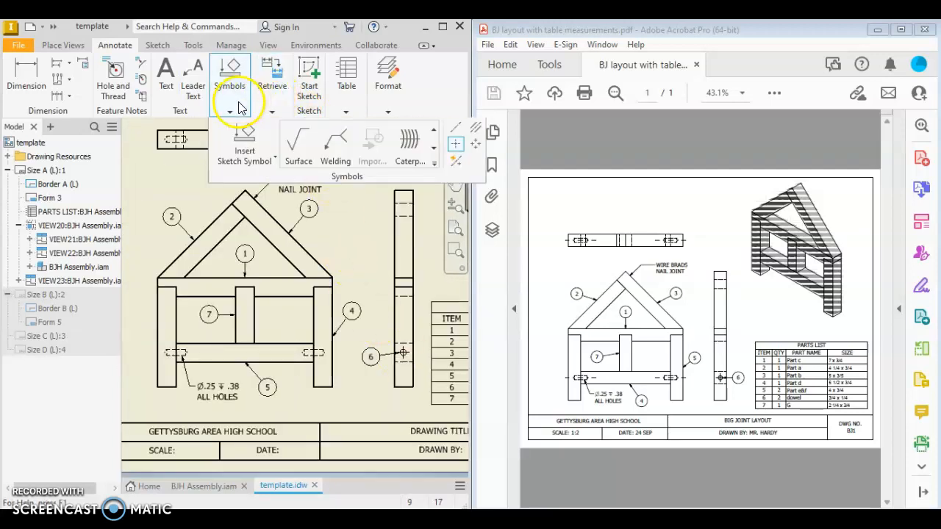
pyautogui.moveTo(280, 109)
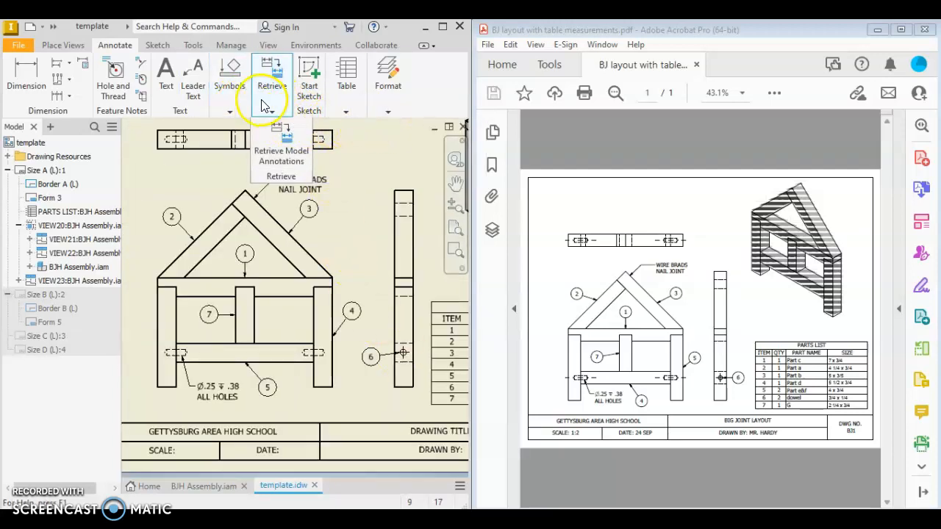
pyautogui.moveTo(227, 123)
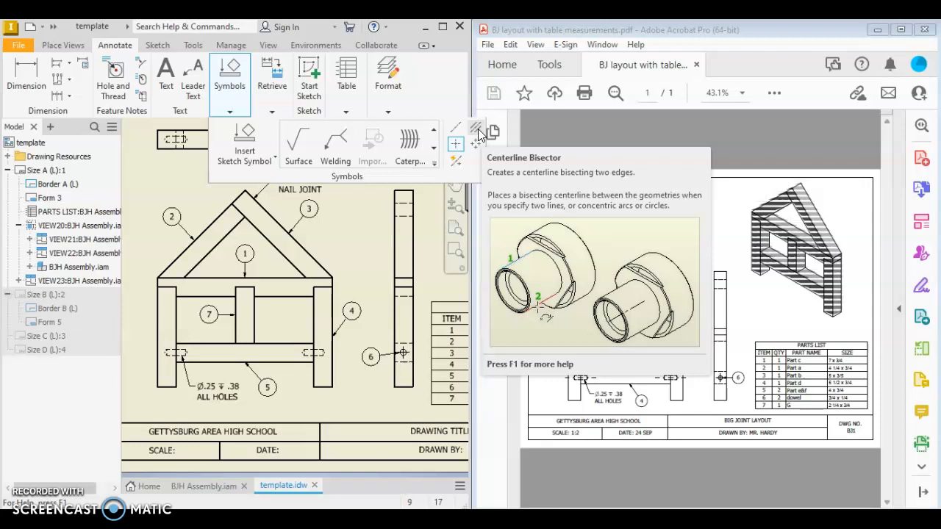
pyautogui.click(170, 375)
pyautogui.scroll(-3, 174, 374)
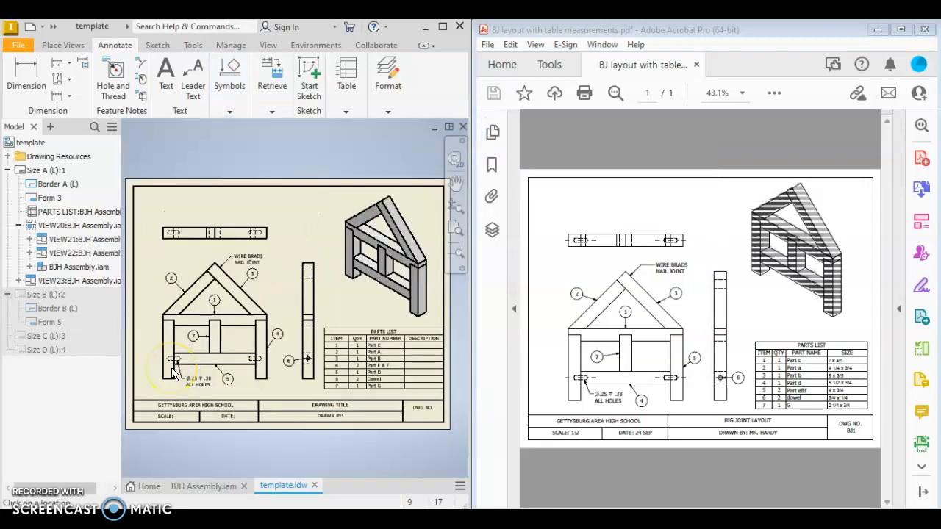
pyautogui.scroll(5, 173, 373)
pyautogui.click(186, 324)
pyautogui.click(186, 299)
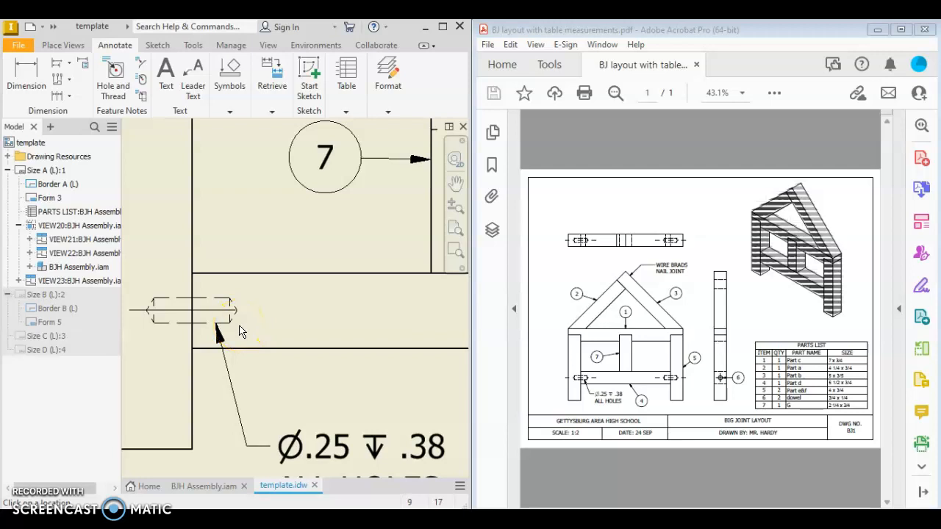
pyautogui.click(232, 317)
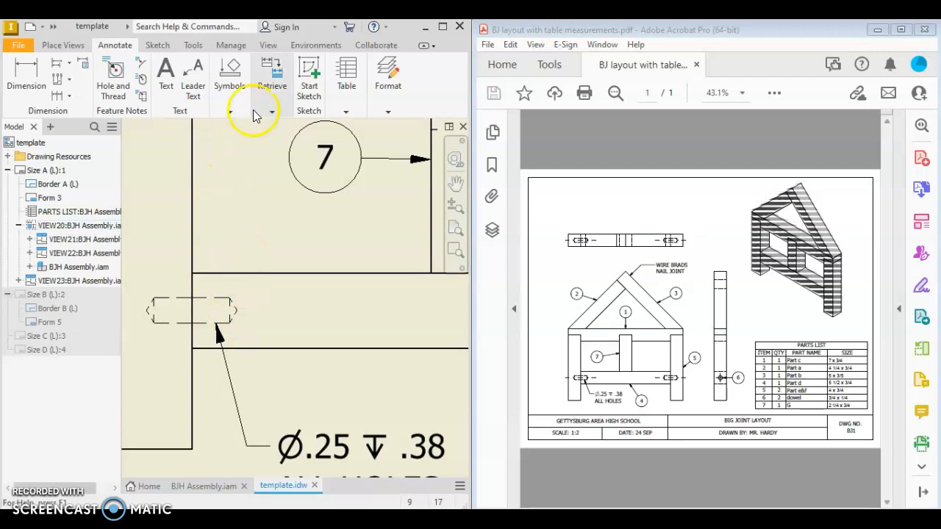
# Create a horizontal centerline through both pointed ends of the left dowel in the front view.
pyautogui.click(235, 92)
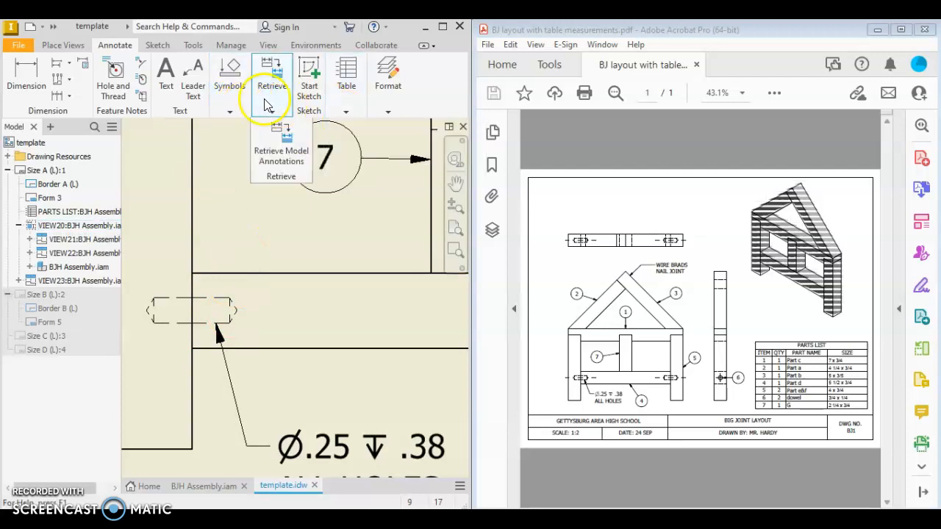
pyautogui.click(265, 112)
pyautogui.click(231, 109)
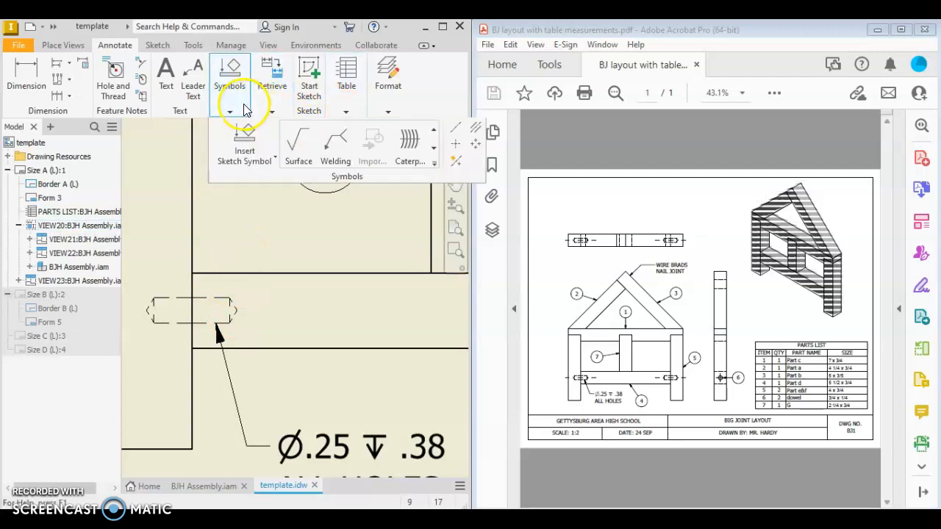
pyautogui.click(456, 128)
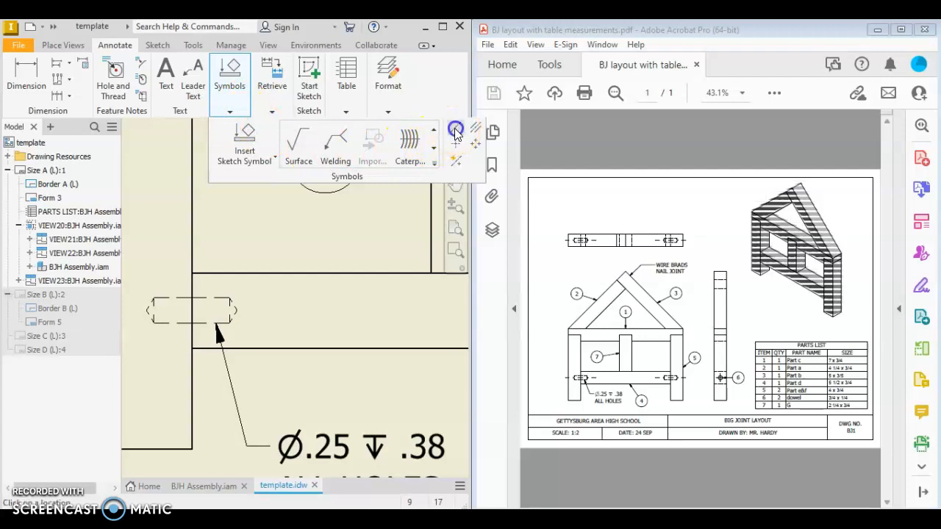
pyautogui.click(145, 311)
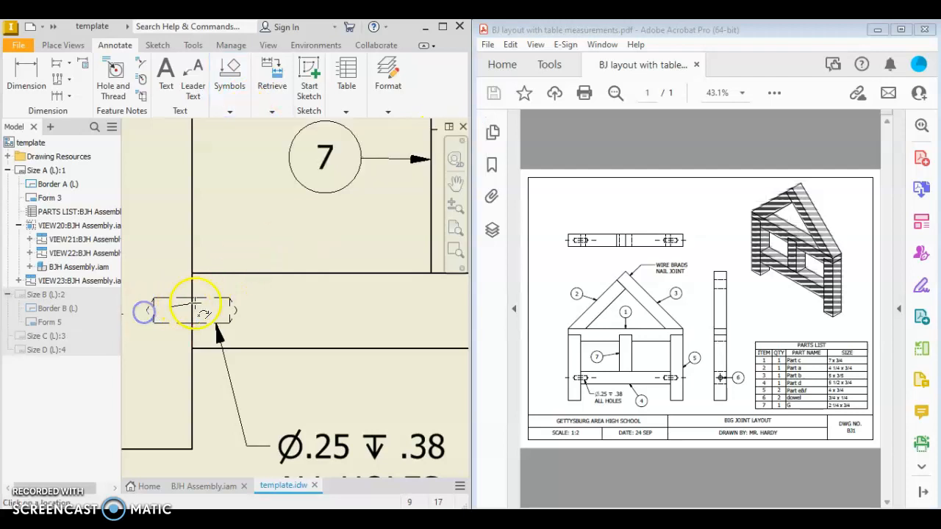
pyautogui.click(237, 311)
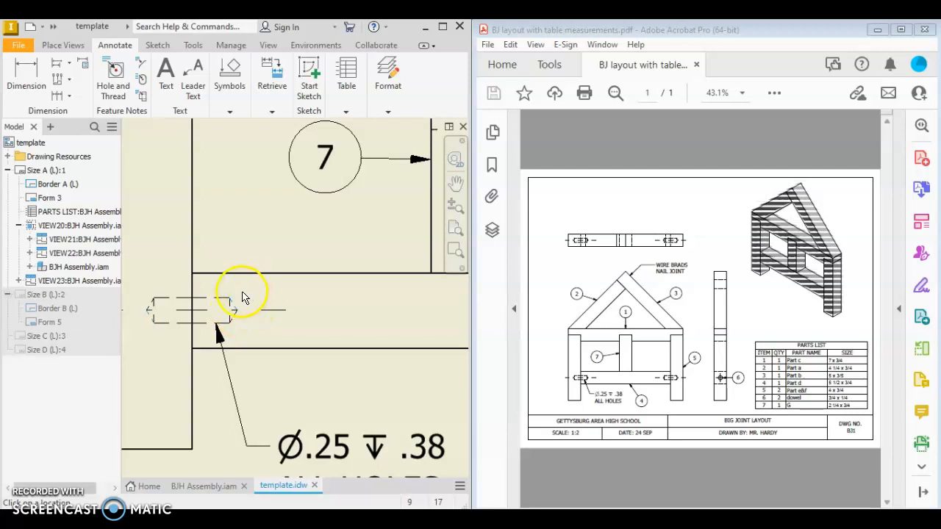
pyautogui.scroll(-3, 245, 297)
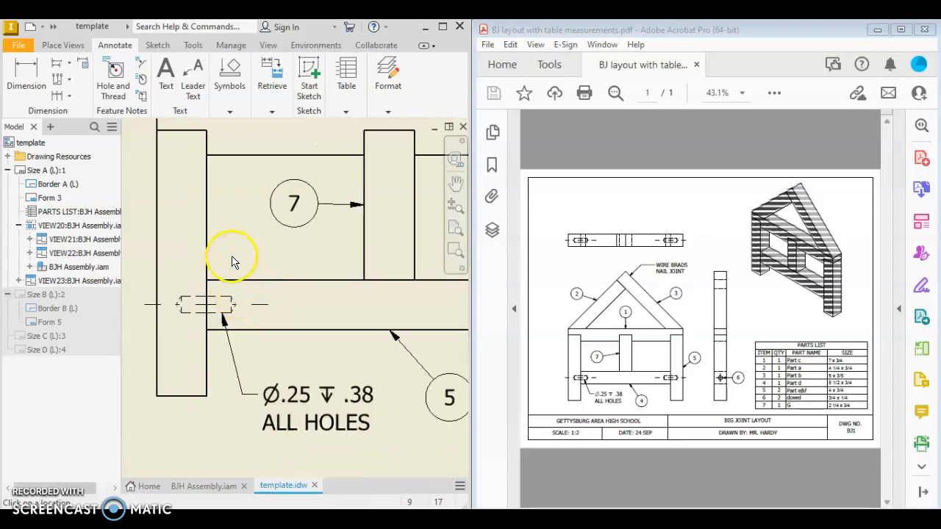
pyautogui.moveTo(232, 263); pyautogui.dragTo(14, 258, button='middle')
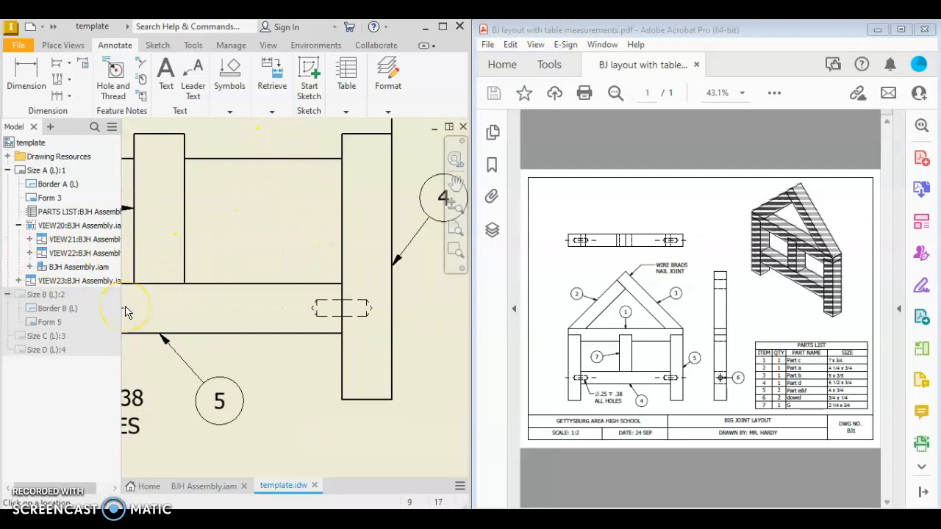
pyautogui.moveTo(125, 312); pyautogui.dragTo(396, 274, button='middle')
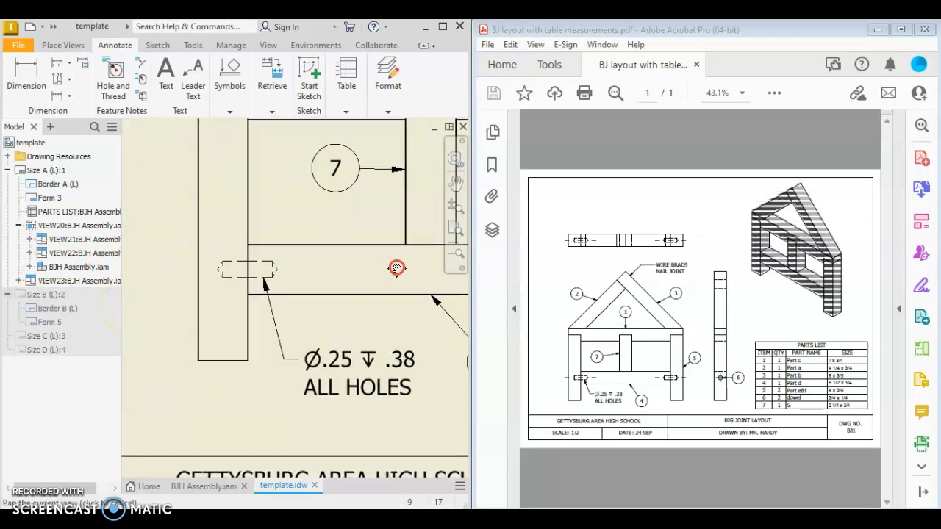
pyautogui.rightClick(289, 277)
pyautogui.click(353, 271)
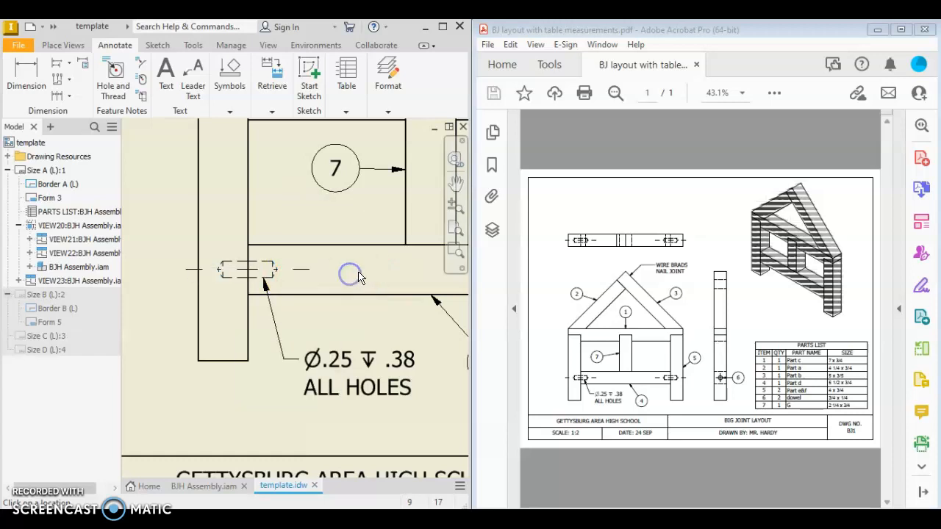
# Create a horizontal centerline through both ends of the right dowel in the front view.
pyautogui.moveTo(353, 272); pyautogui.dragTo(131, 280, button='middle')
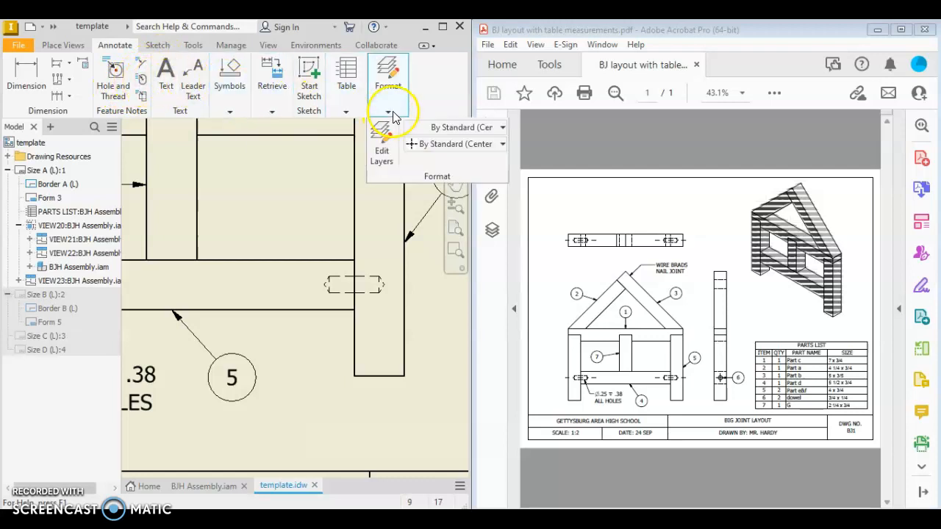
pyautogui.moveTo(286, 129)
pyautogui.moveTo(233, 110)
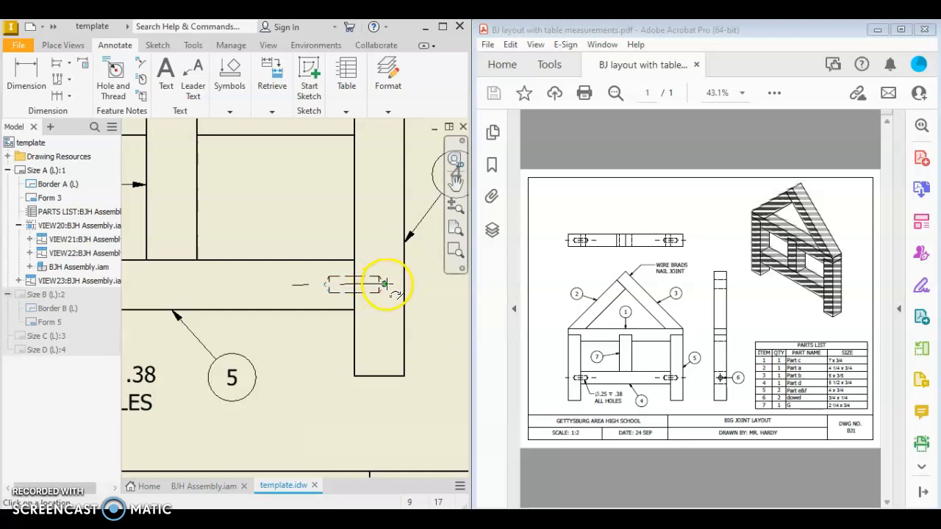
pyautogui.rightClick(387, 283)
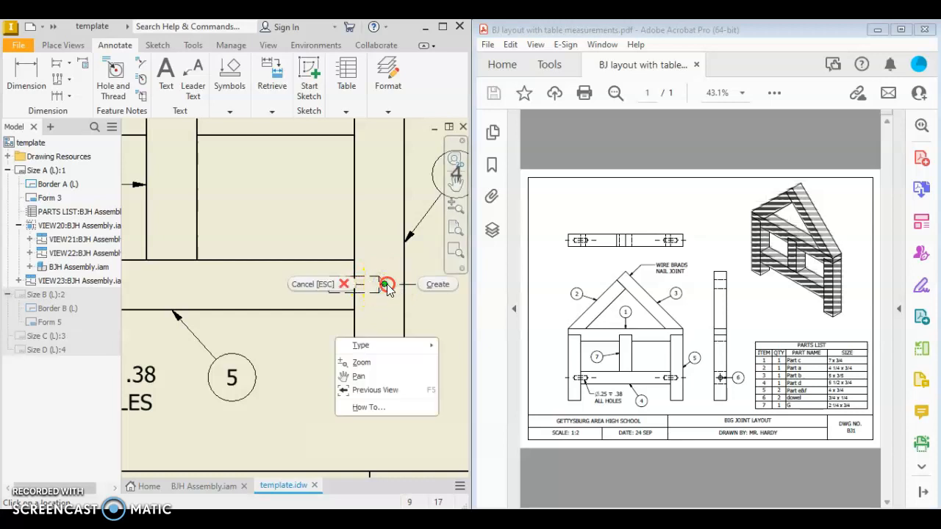
pyautogui.click(437, 284)
# Create a horizontal centerline through both ends of the left dowel in the top view.
pyautogui.scroll(-3, 296, 245)
pyautogui.moveTo(296, 246); pyautogui.dragTo(294, 253, button='middle')
pyautogui.scroll(4, 294, 346)
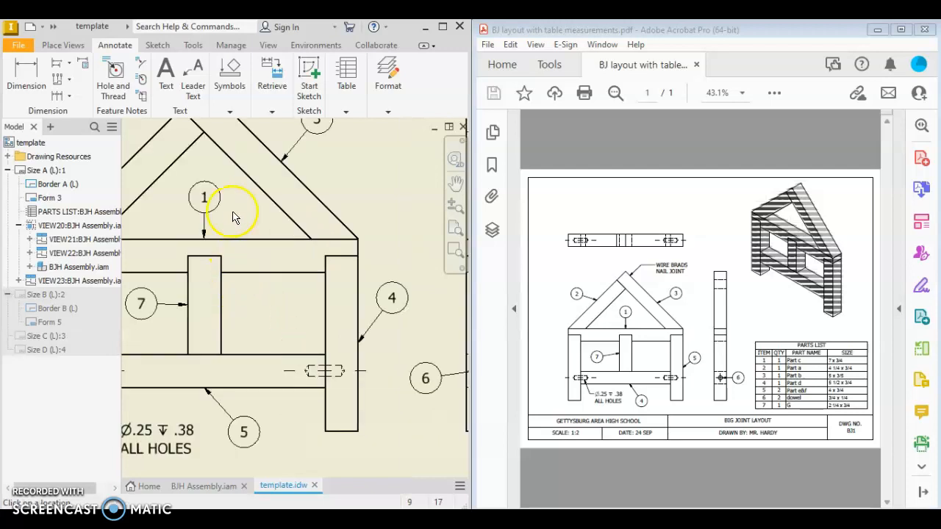
pyautogui.scroll(2, 291, 346)
pyautogui.scroll(-3, 229, 266)
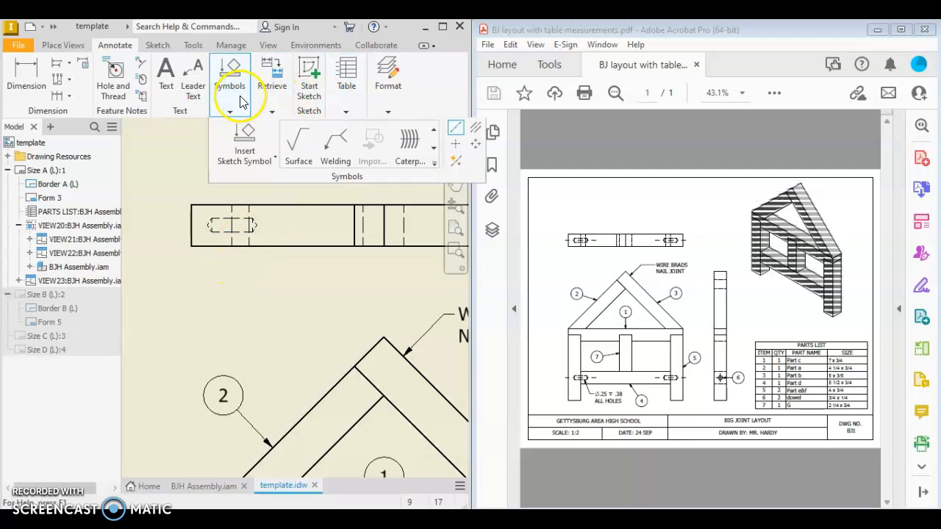
pyautogui.click(454, 128)
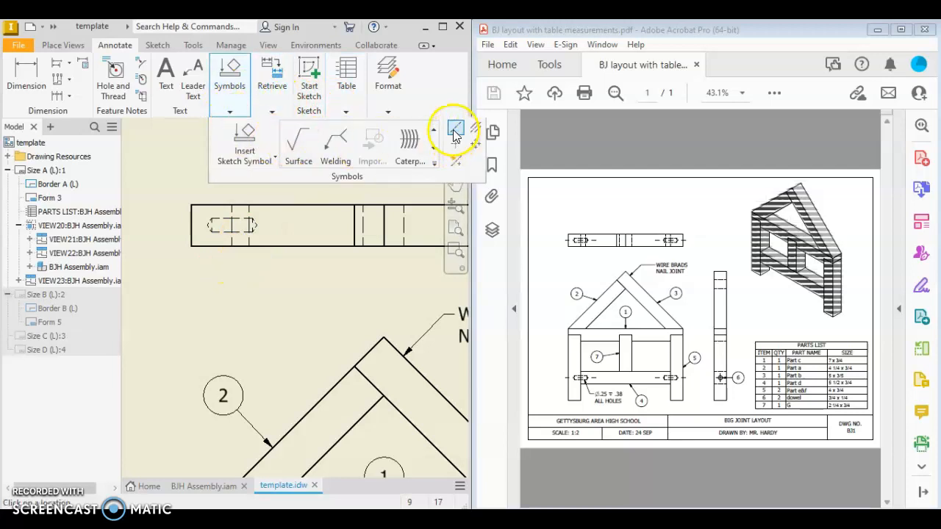
pyautogui.click(207, 225)
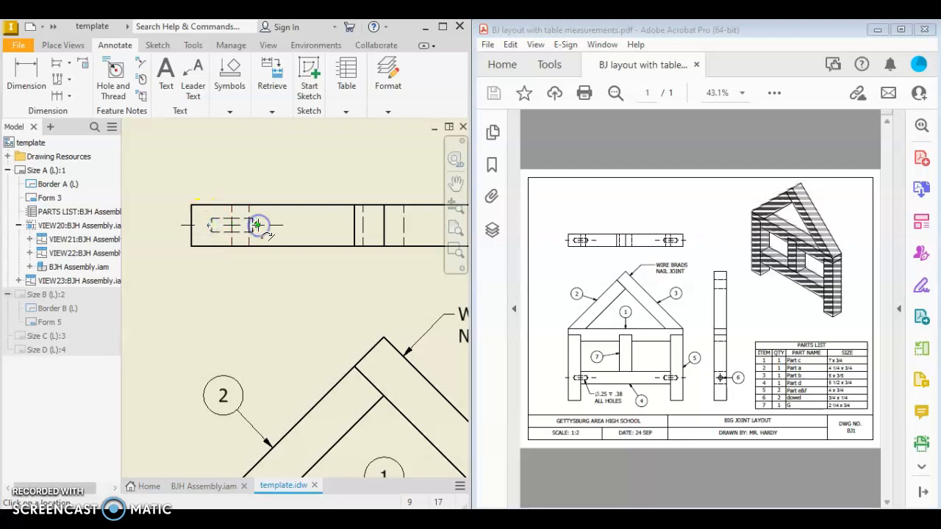
pyautogui.rightClick(256, 225)
pyautogui.click(299, 228)
# Create a horizontal centerline through both ends of the right dowel in the top view.
pyautogui.moveTo(298, 225)
pyautogui.mouseDown(button='middle')
pyautogui.moveTo(251, 200)
pyautogui.moveTo(182, 212)
pyautogui.mouseUp(button='middle')
pyautogui.moveTo(235, 82)
pyautogui.moveTo(399, 250); pyautogui.dragTo(364, 269, button='middle')
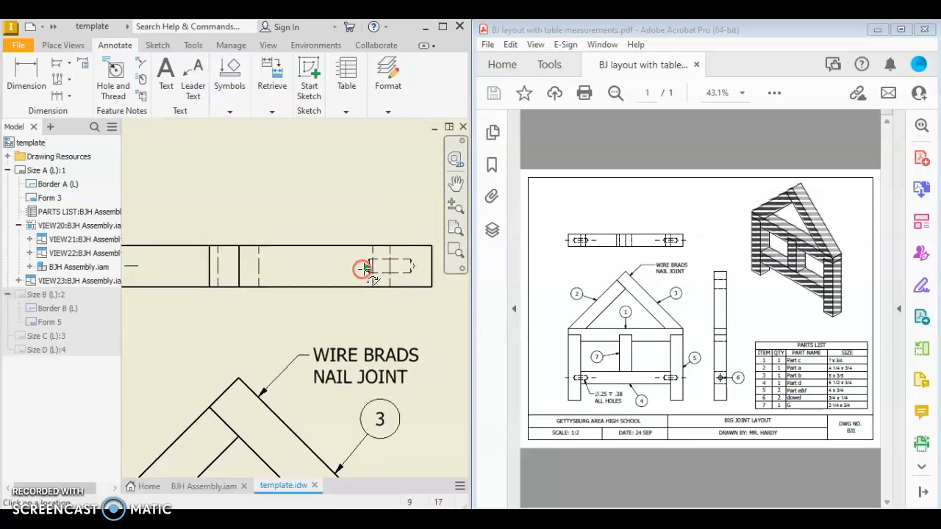
pyautogui.click(362, 266)
pyautogui.click(416, 266)
pyautogui.rightClick(416, 265)
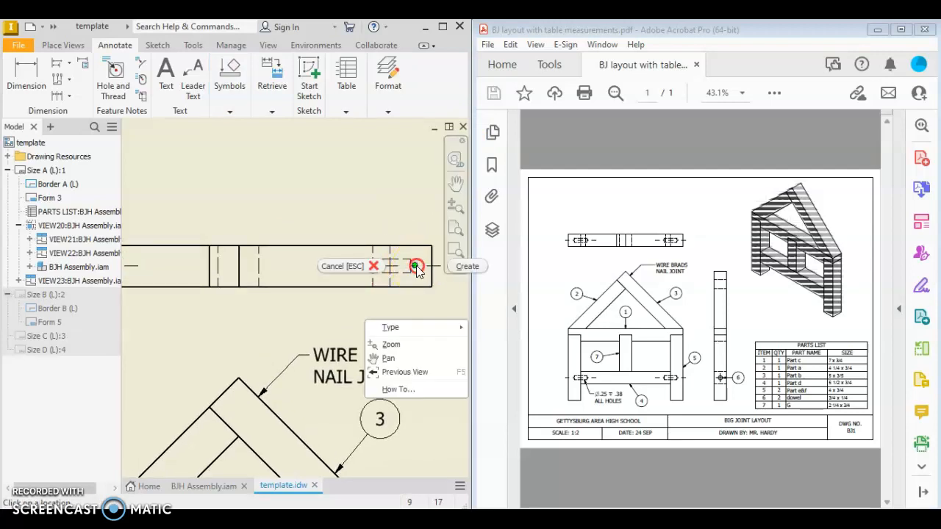
pyautogui.click(453, 264)
pyautogui.scroll(1, 352, 238)
pyautogui.scroll(-4, 346, 238)
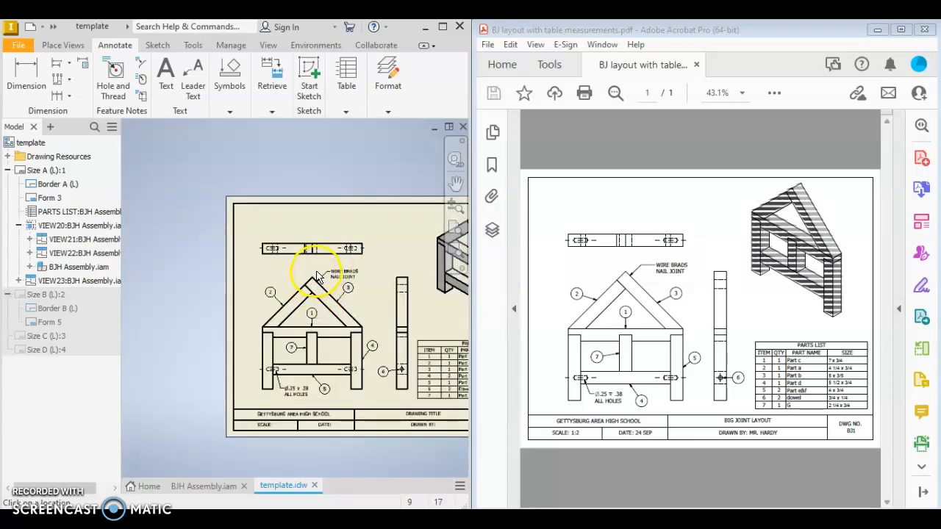
pyautogui.moveTo(314, 274); pyautogui.dragTo(224, 239, button='middle')
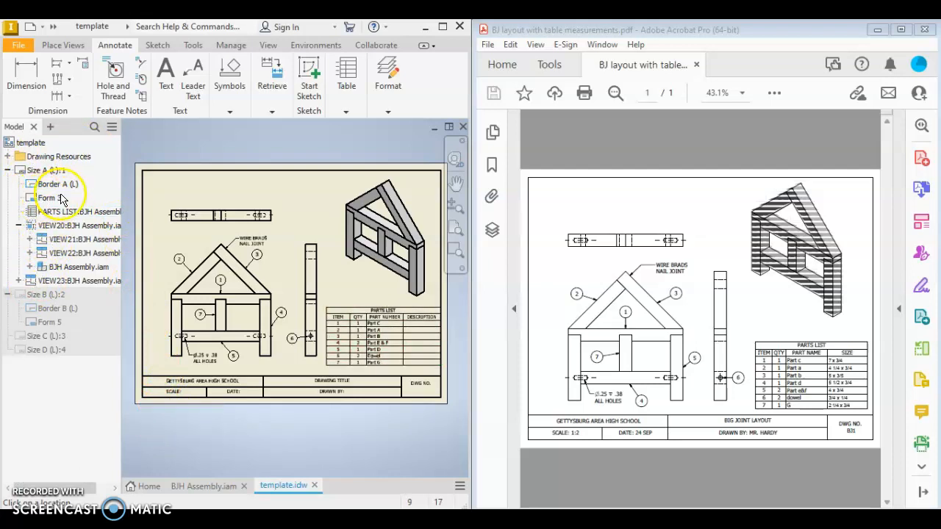
pyautogui.click(32, 200)
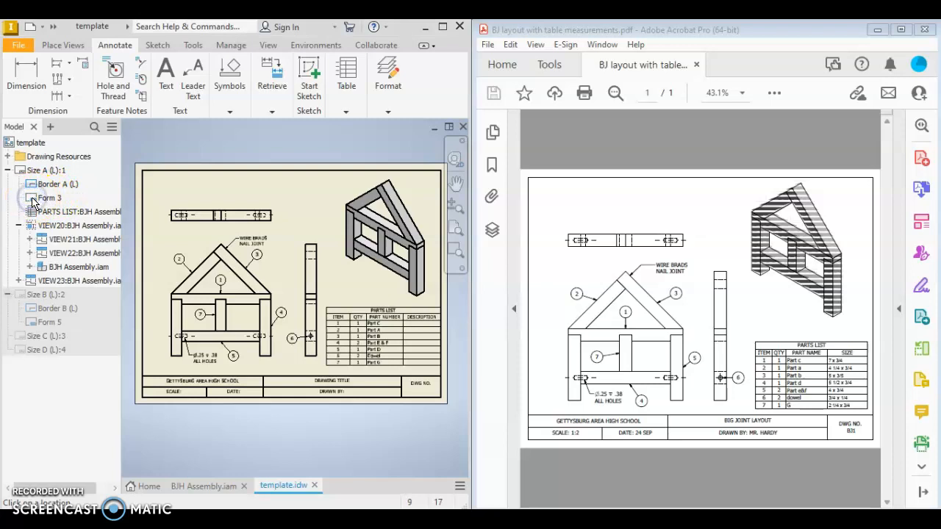
pyautogui.rightClick(31, 201)
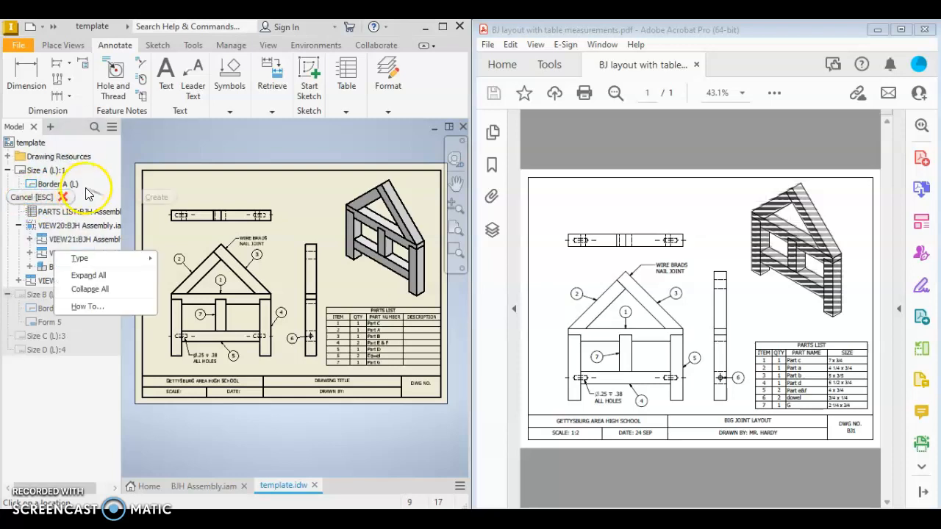
pyautogui.click(40, 199)
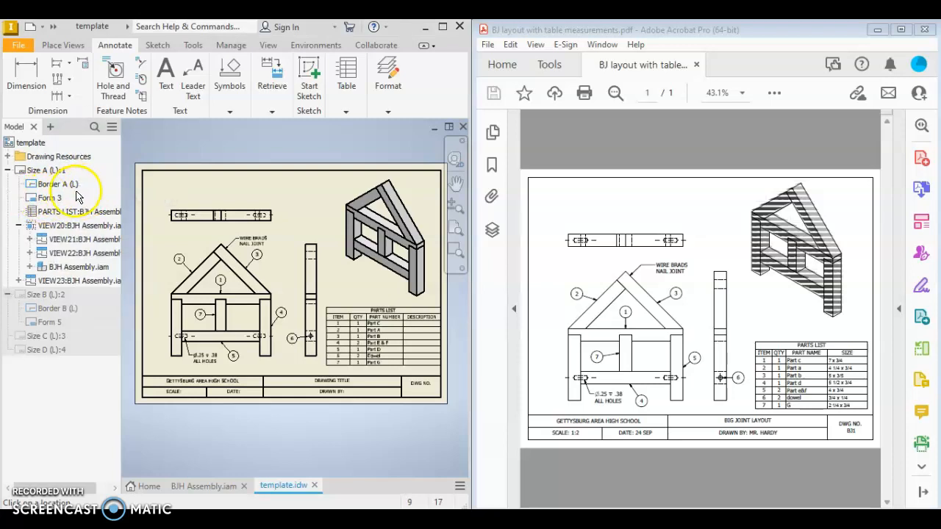
# Leave the centerline command and open the Size A sheet's Form 3 title block for editing.
pyautogui.press('Escape')
pyautogui.click(33, 198)
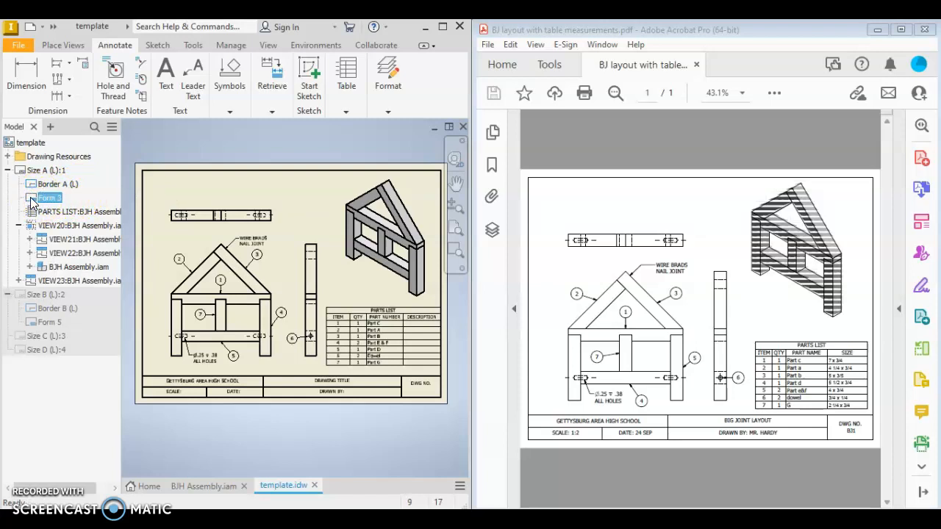
pyautogui.rightClick(32, 200)
pyautogui.click(55, 236)
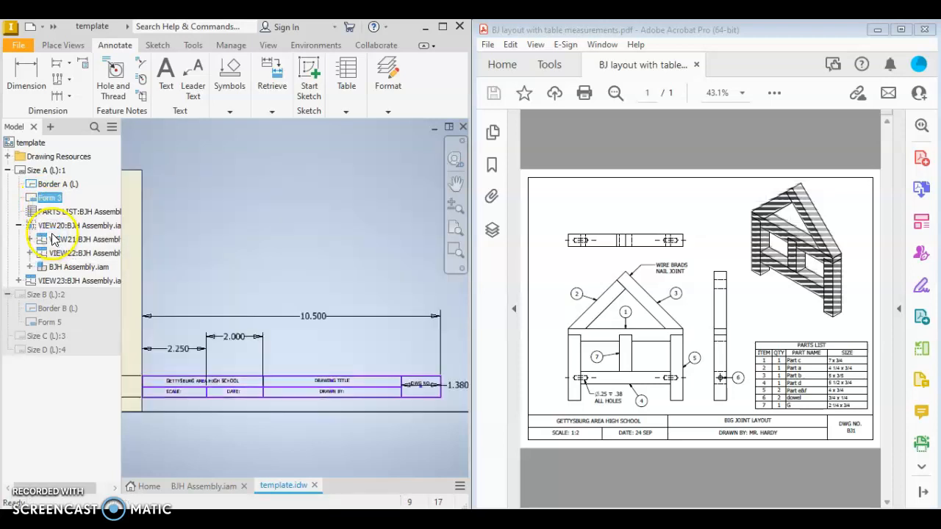
# Replace the DRAWING TITLE text in the title block with BIG JOINT HOUSE.
pyautogui.scroll(5, 320, 409)
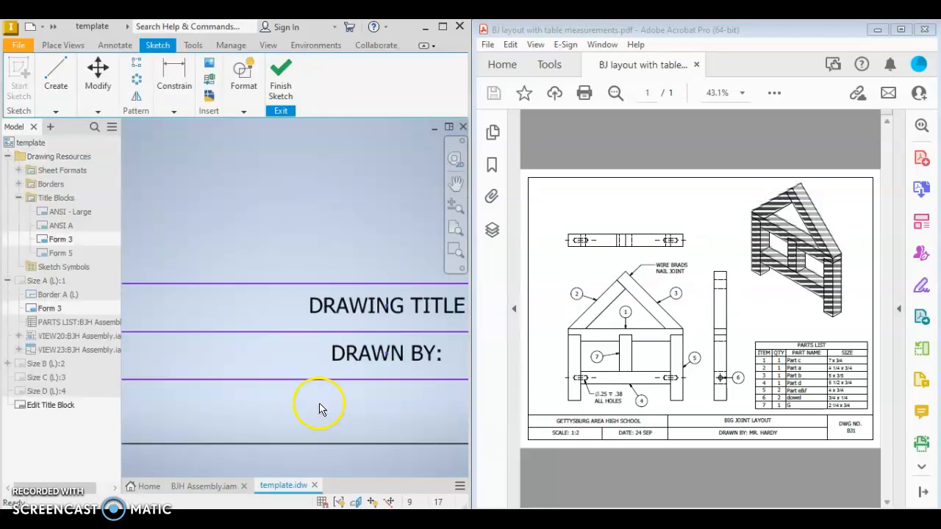
pyautogui.moveTo(327, 395); pyautogui.dragTo(121, 389, button='middle')
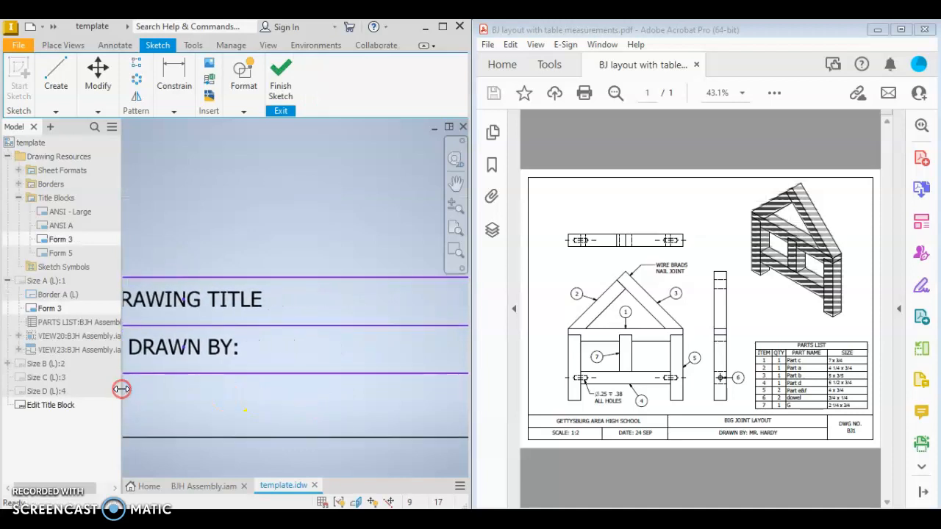
pyautogui.doubleClick(174, 300)
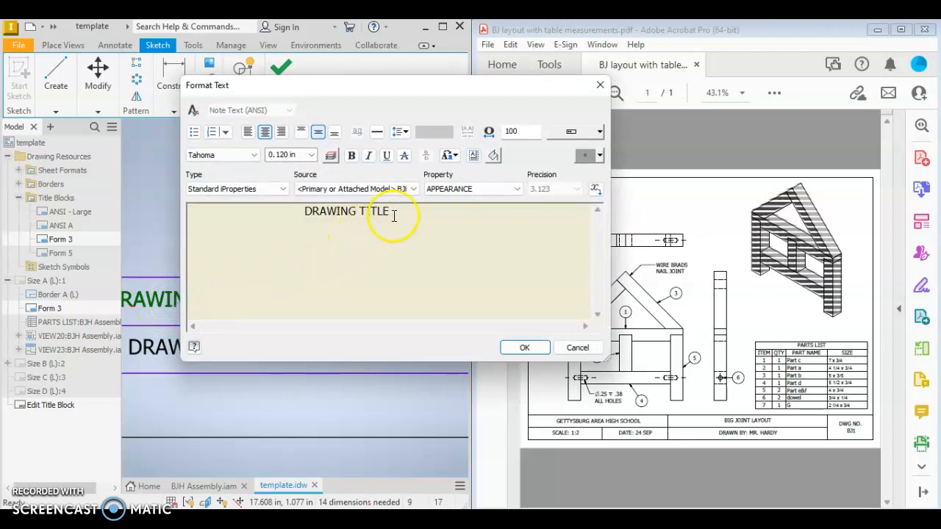
pyautogui.moveTo(390, 212); pyautogui.dragTo(310, 212)
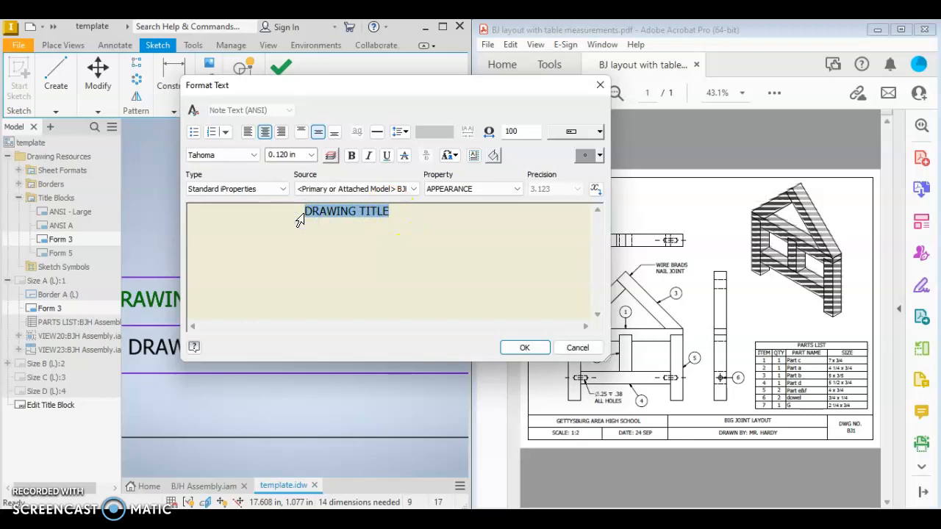
pyautogui.write('BIG JOINT HOUSE')
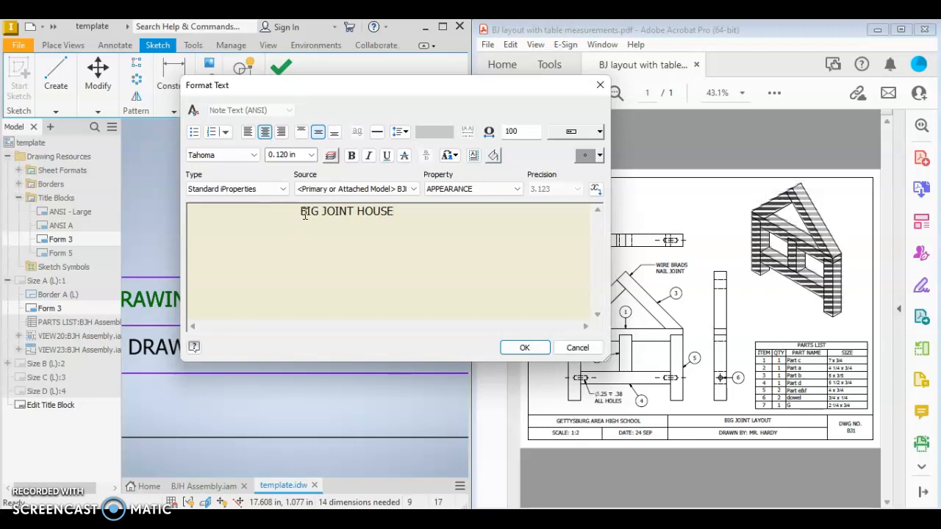
pyautogui.click(542, 346)
# Add the drafter's name after DRAWN BY: in the title block.
pyautogui.click(194, 350)
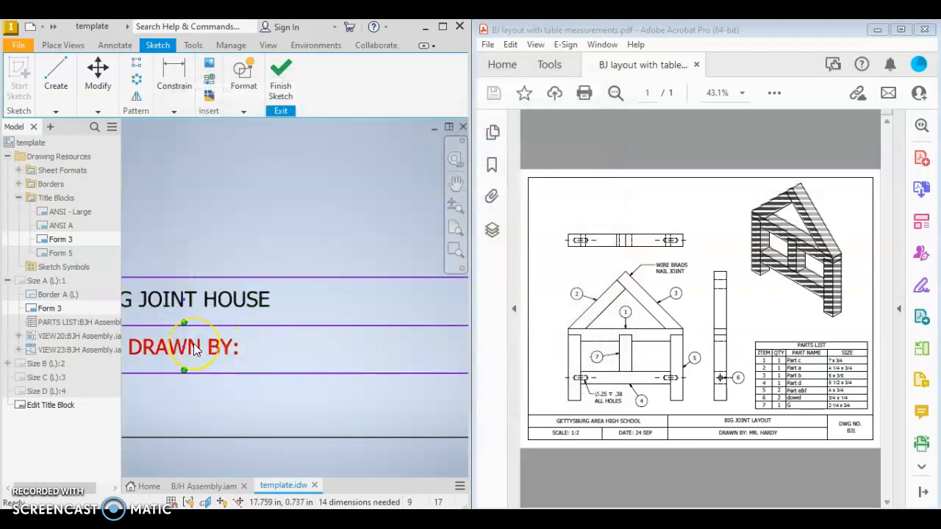
pyautogui.doubleClick(195, 351)
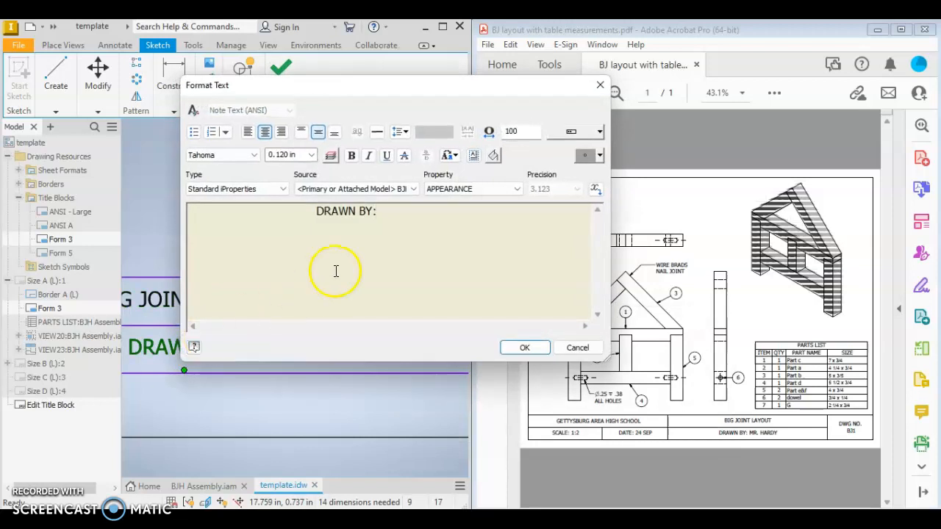
pyautogui.write('M')
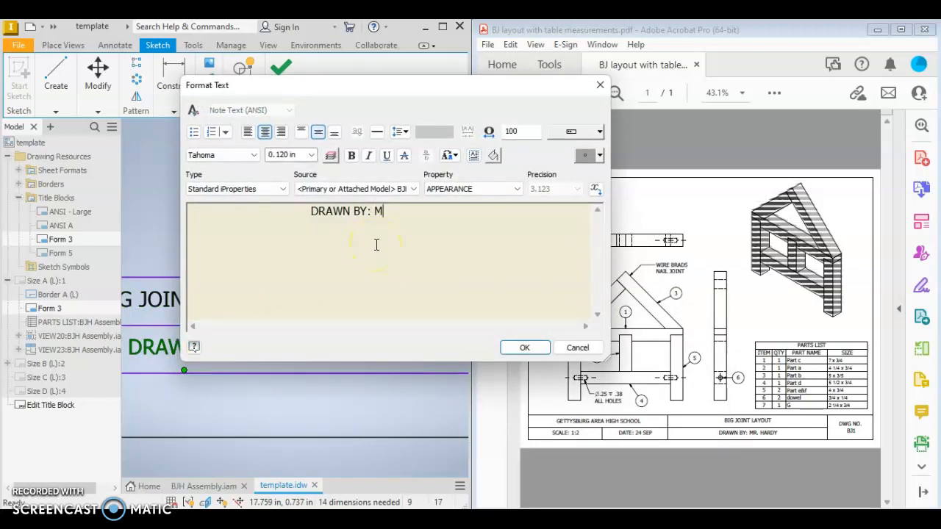
pyautogui.write('R. HARDY')
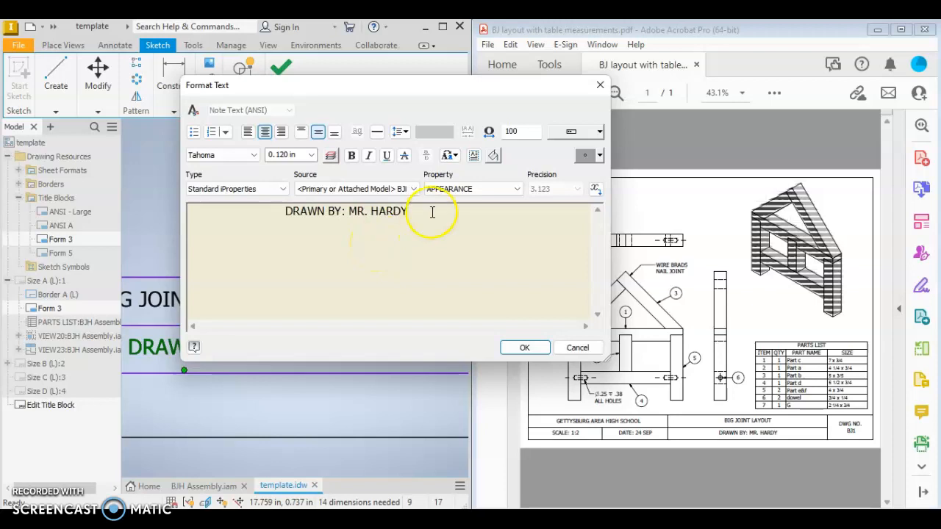
pyautogui.click(527, 348)
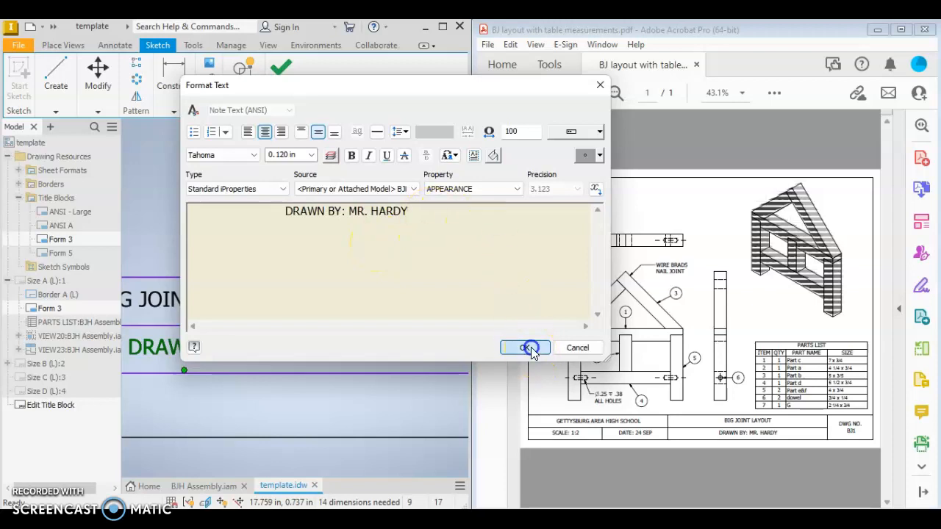
# Add BJ1 on a second line beneath the DWG NO. text in the title block.
pyautogui.moveTo(380, 364); pyautogui.dragTo(125, 390, button='middle')
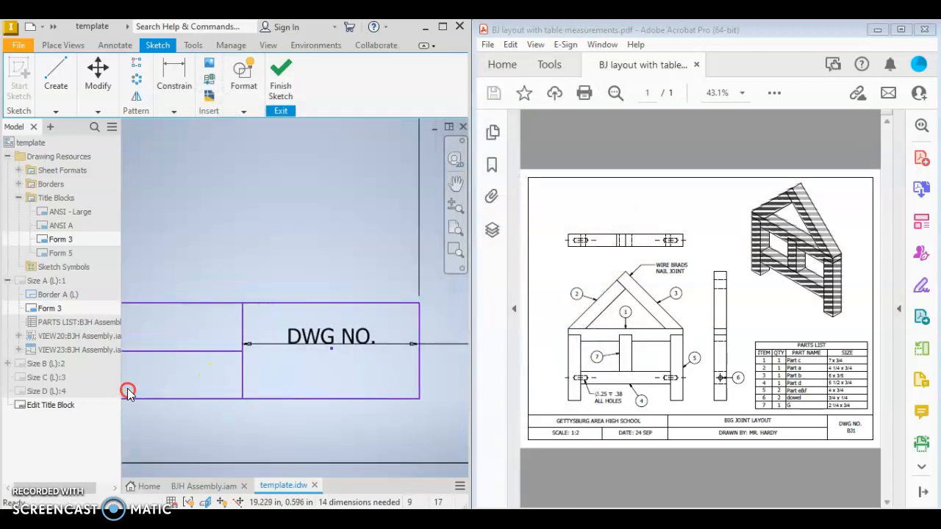
pyautogui.doubleClick(329, 338)
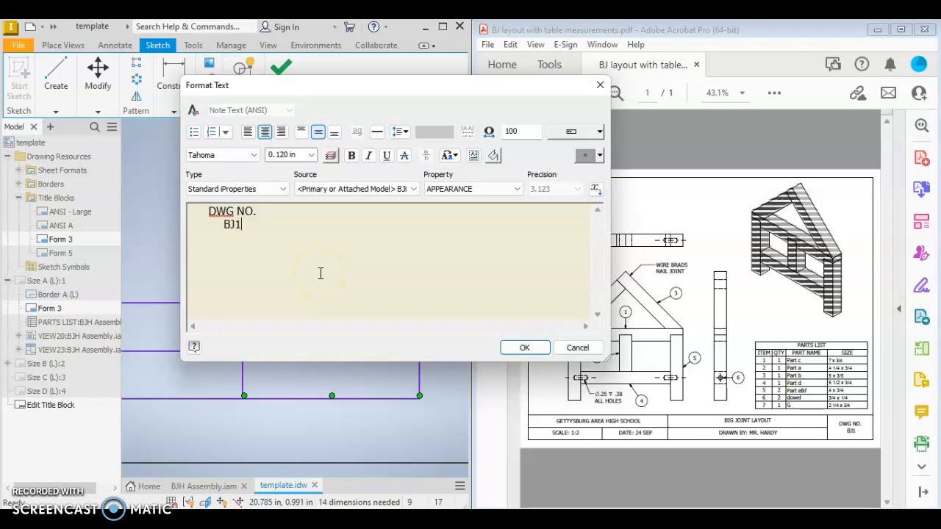
pyautogui.click(536, 349)
# Complete the SCALE: text in the title block with 1:2.
pyautogui.scroll(-4, 237, 334)
pyautogui.scroll(8, 235, 332)
pyautogui.moveTo(182, 328); pyautogui.dragTo(457, 321, button='middle')
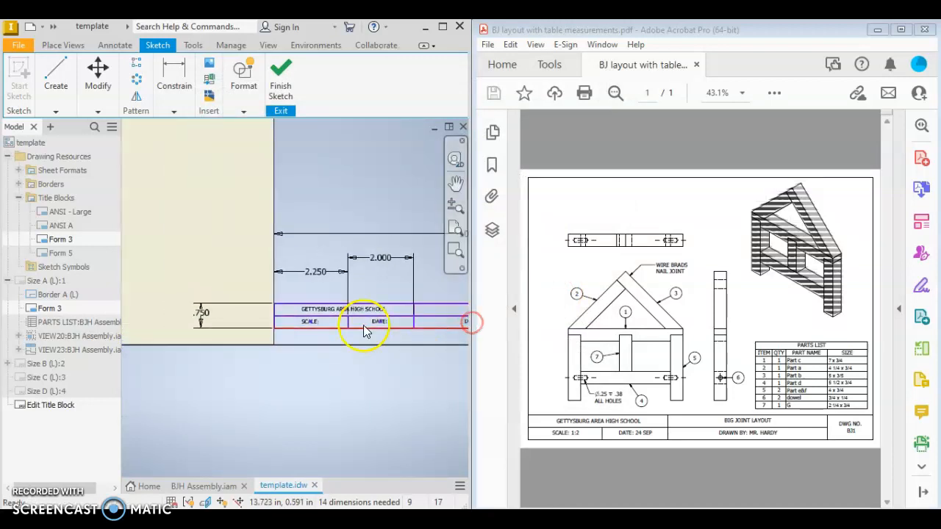
pyautogui.scroll(-3, 365, 327)
pyautogui.doubleClick(254, 321)
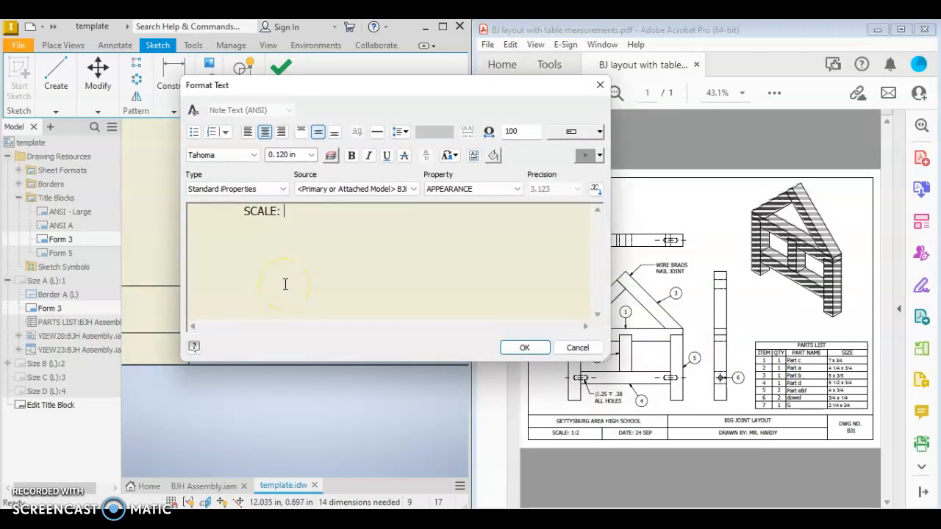
pyautogui.write('1:2')
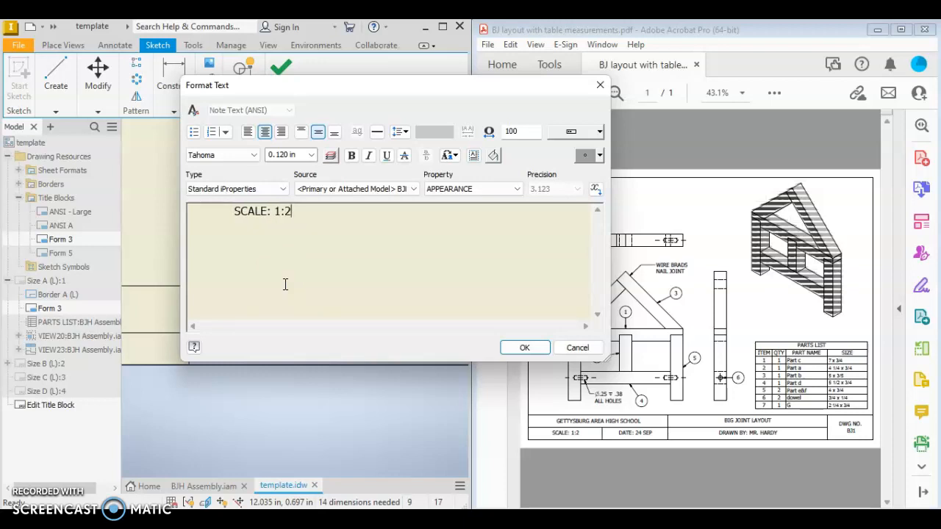
pyautogui.click(532, 346)
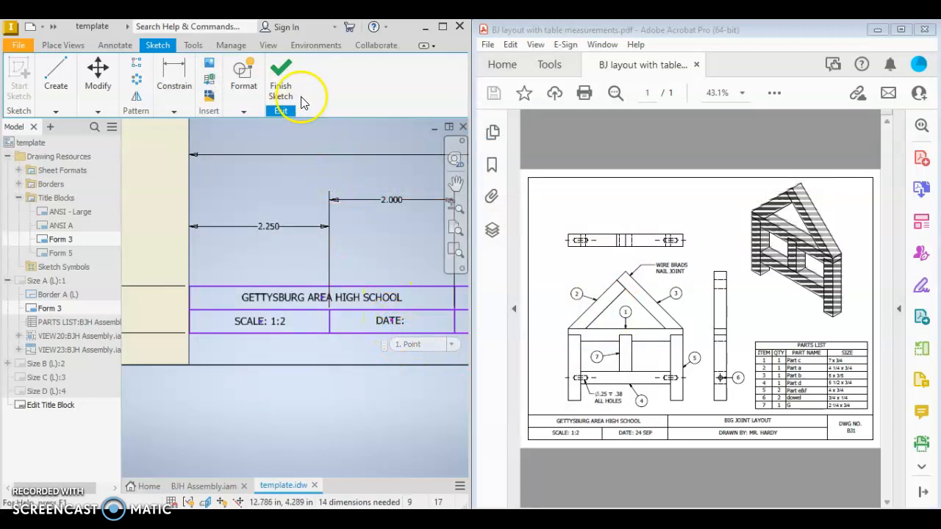
# Finish the title block sketch and save the edits to Form 3.
pyautogui.click(283, 76)
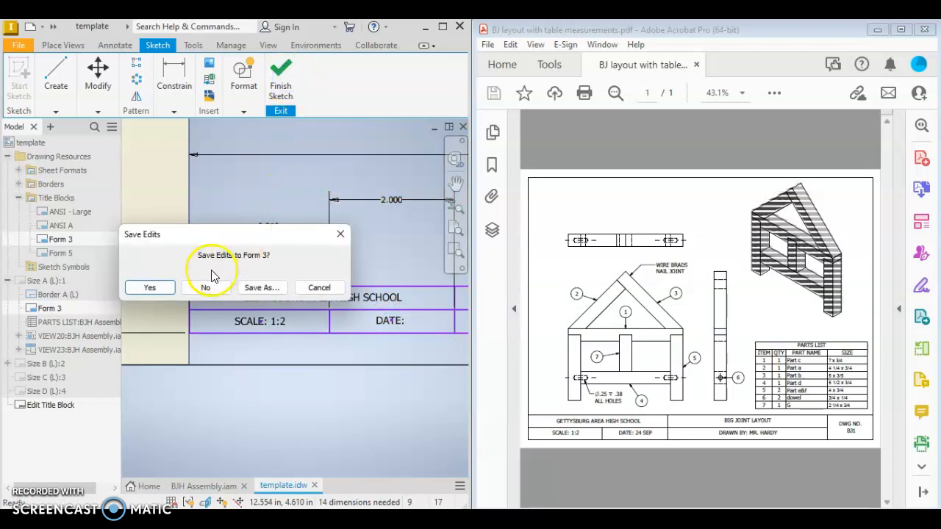
pyautogui.click(152, 286)
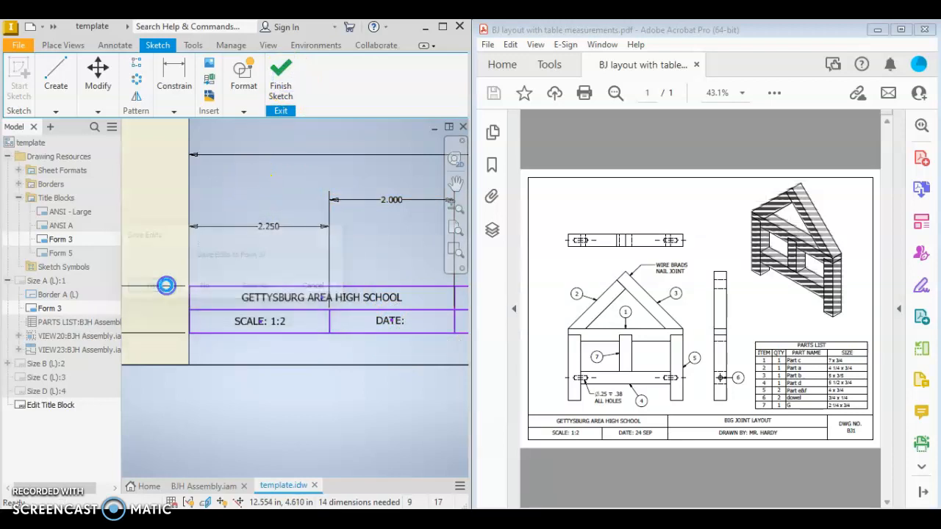
pyautogui.scroll(-2, 212, 294)
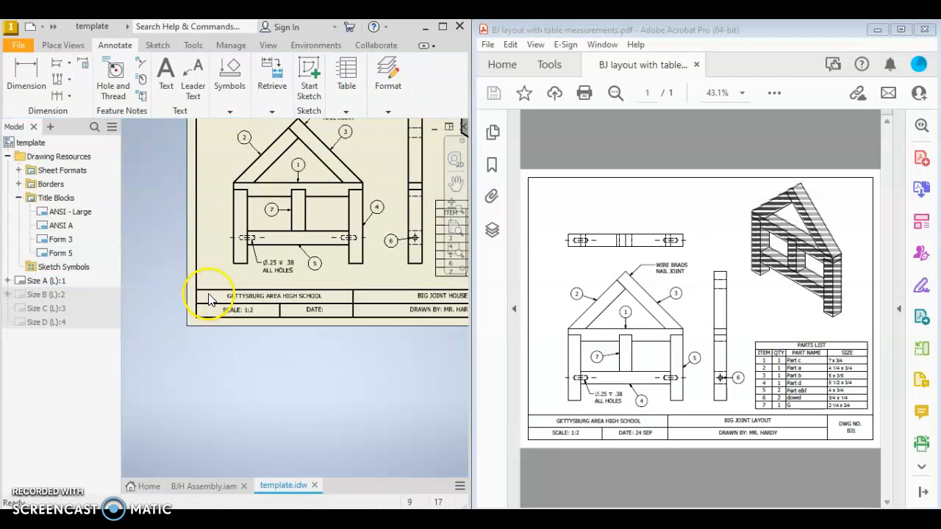
pyautogui.scroll(-2, 208, 299)
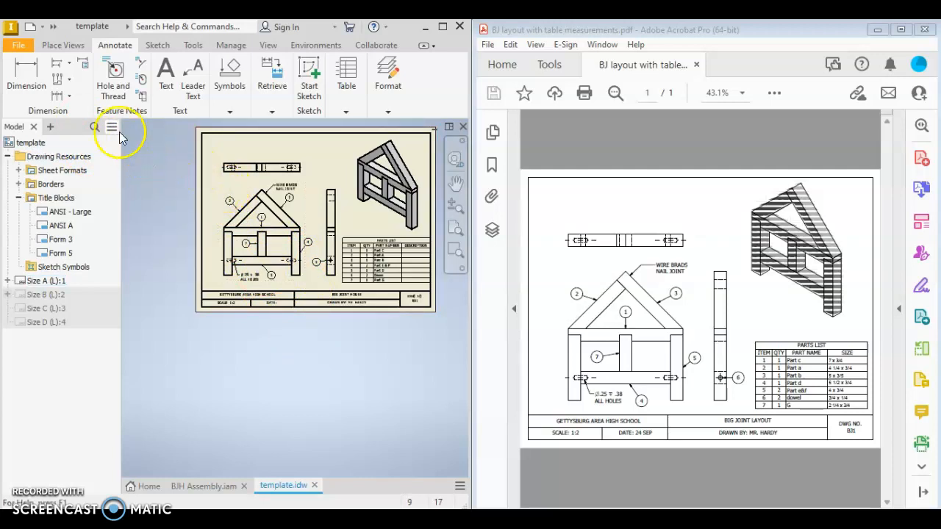
# Export the drawing as a PDF named BJH LAYOUT in the Big Joint House folder.
pyautogui.click(20, 49)
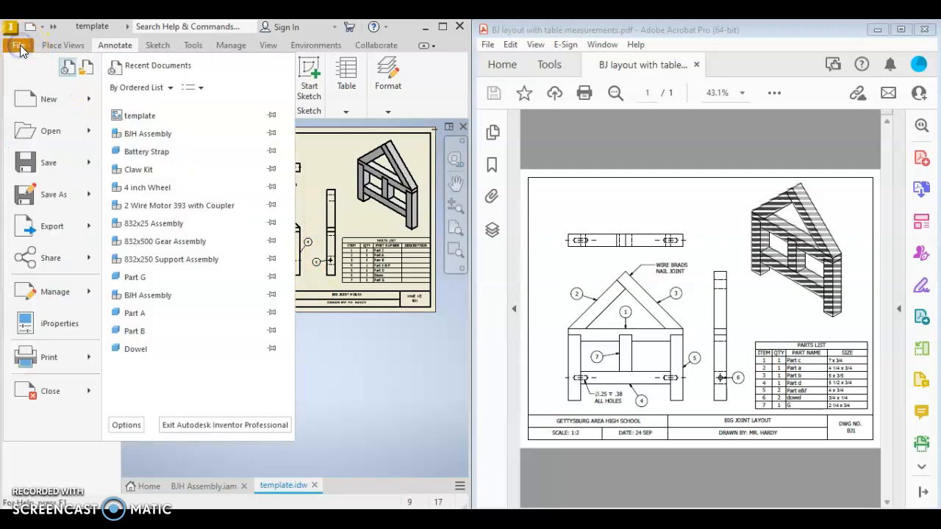
pyautogui.click(69, 226)
pyautogui.click(183, 151)
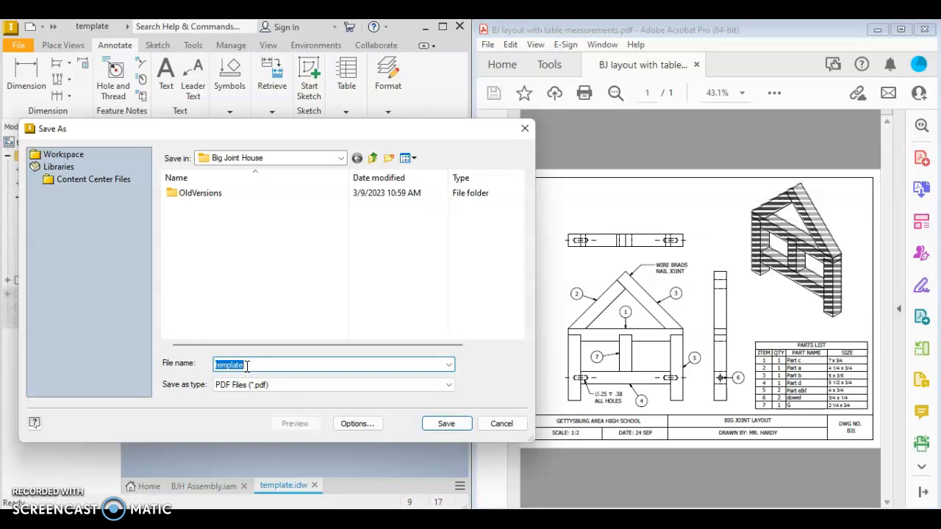
pyautogui.write('j')
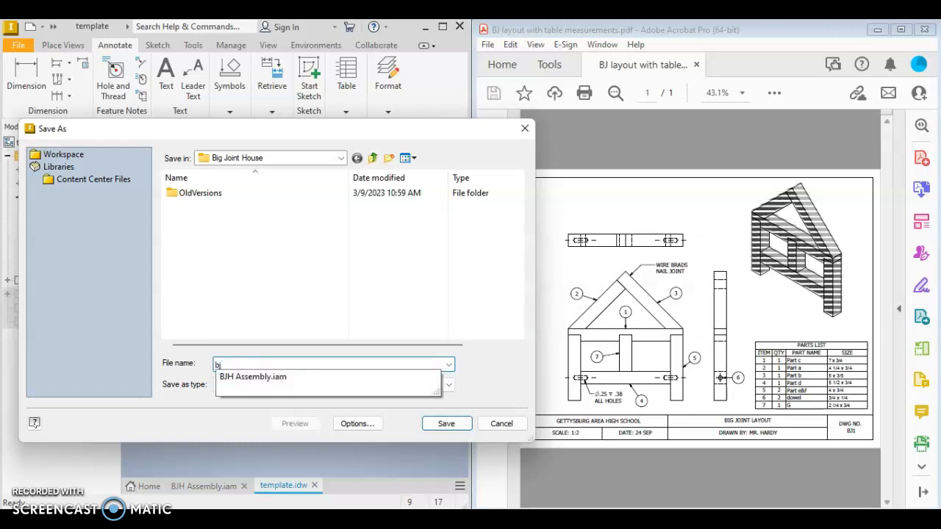
pyautogui.press('BackSpace')
pyautogui.press('BackSpace')
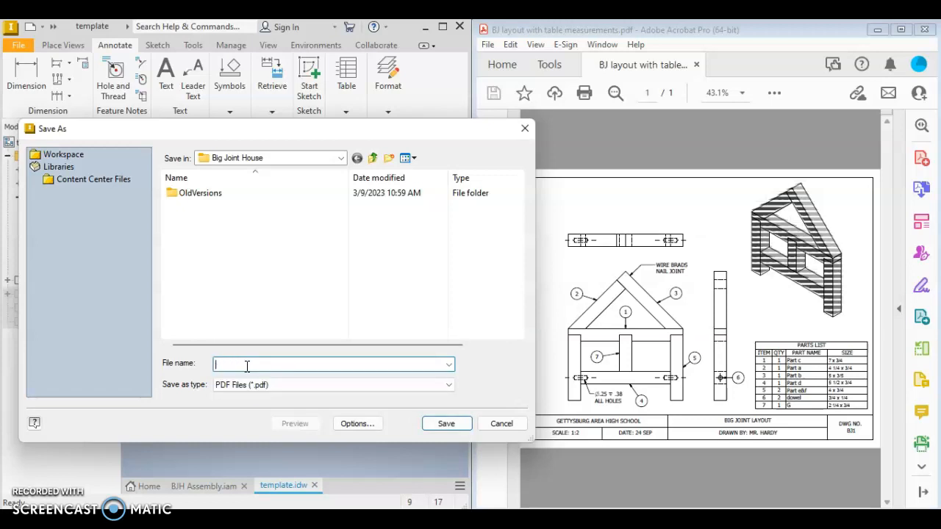
pyautogui.write('BJH ')
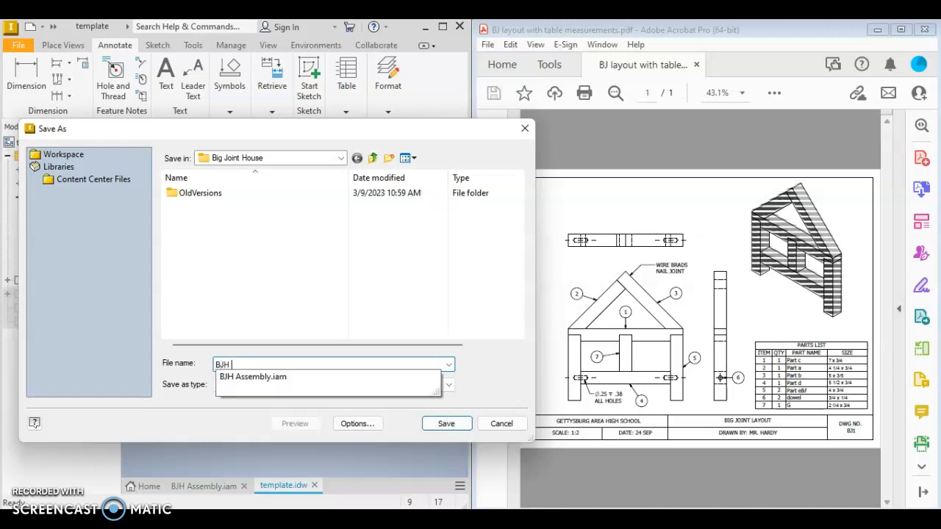
pyautogui.write('LAYOUT')
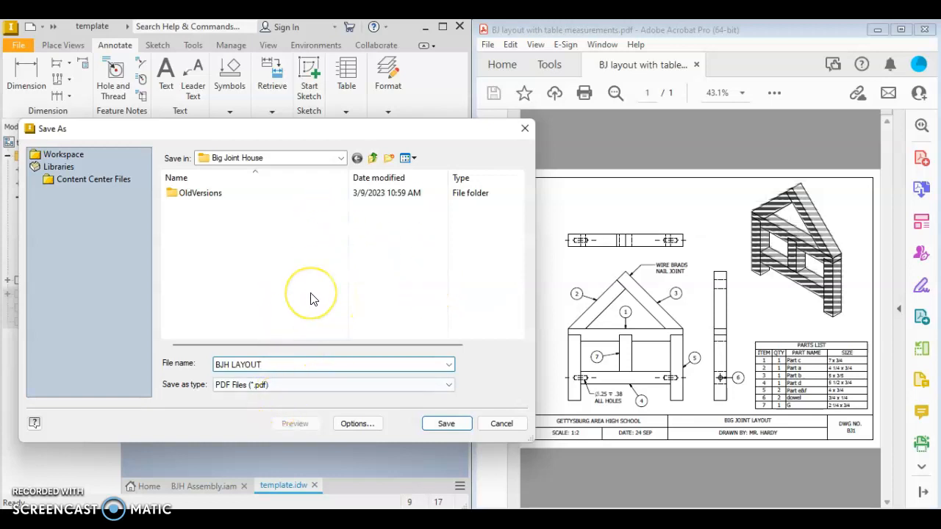
pyautogui.press('Return')
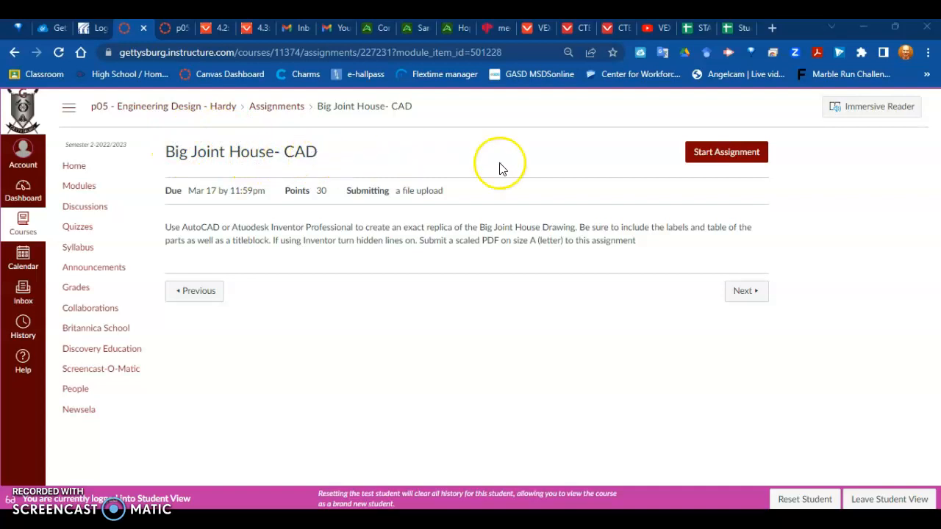
# In Canvas in the browser, start the Big Joint House- CAD assignment submission and open the file chooser for an upload.
pyautogui.click(725, 152)
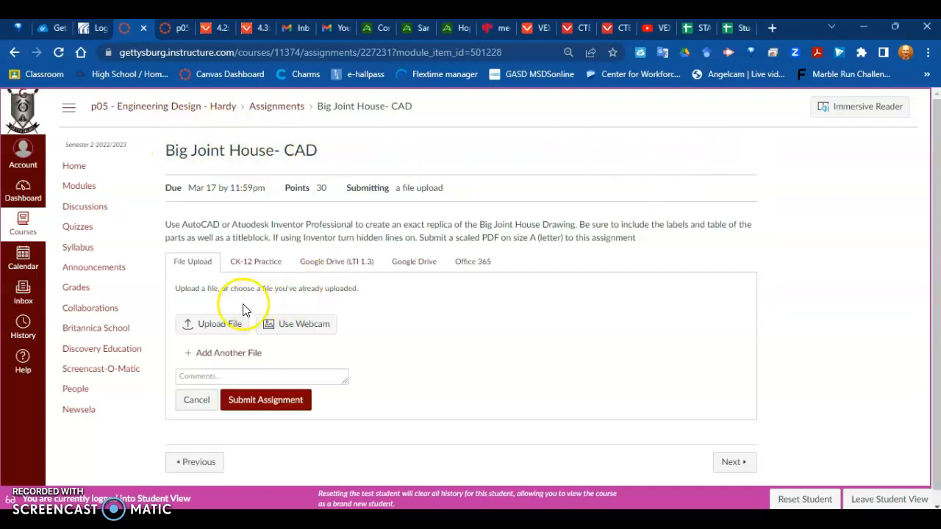
pyautogui.click(207, 329)
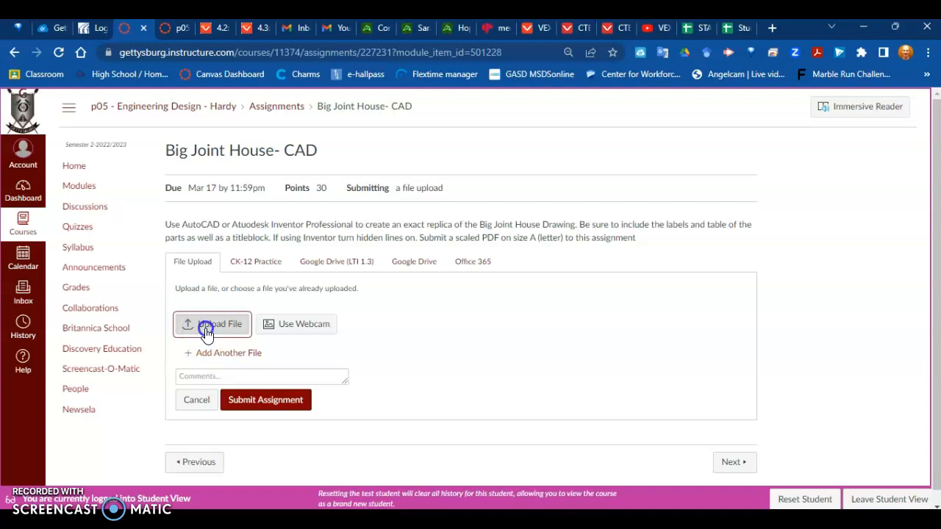
pyautogui.click(199, 324)
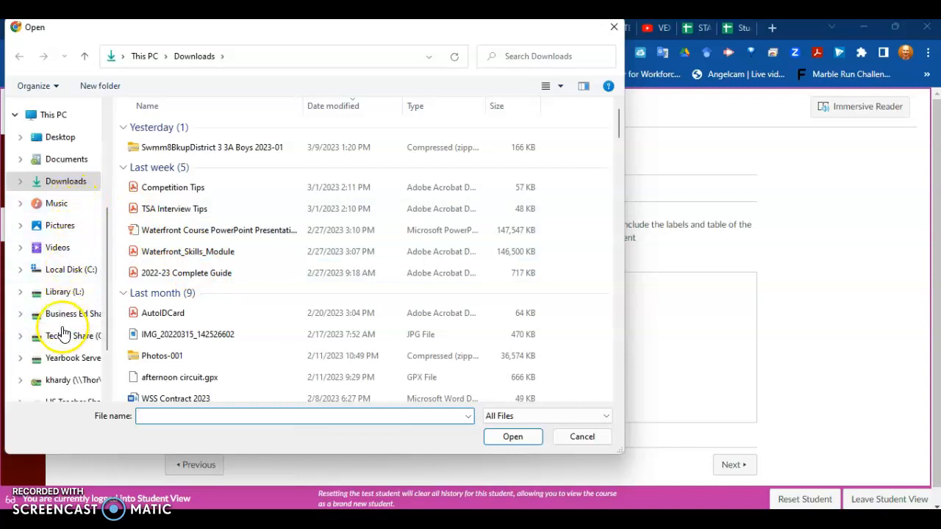
# Browse to the Big Joint House folder inside Engineering Design on the U: drive for the assignment upload.
pyautogui.click(62, 382)
pyautogui.scroll(-4, 179, 315)
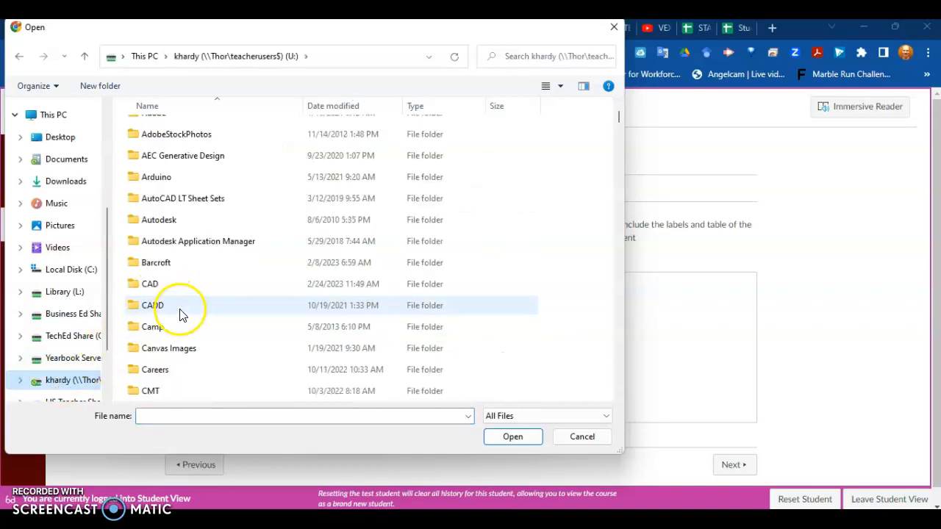
pyautogui.scroll(-2, 179, 316)
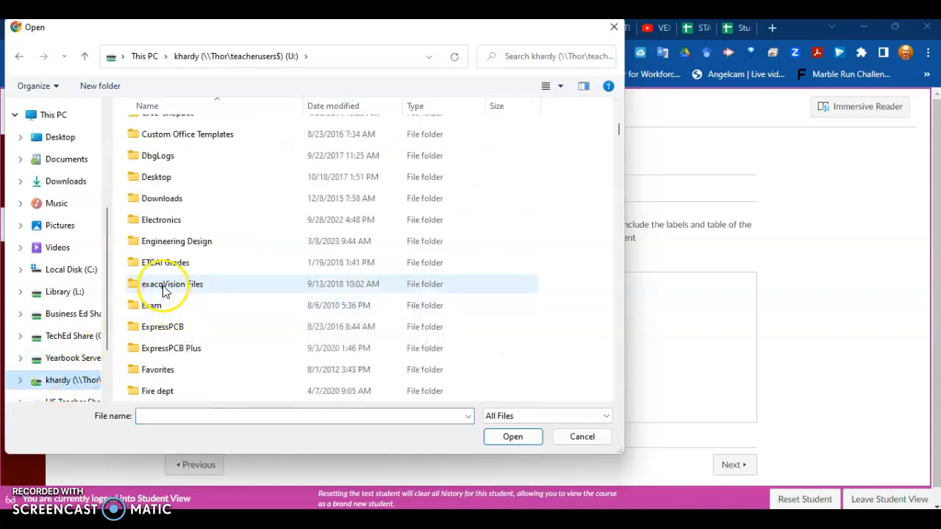
pyautogui.click(150, 247)
pyautogui.doubleClick(150, 246)
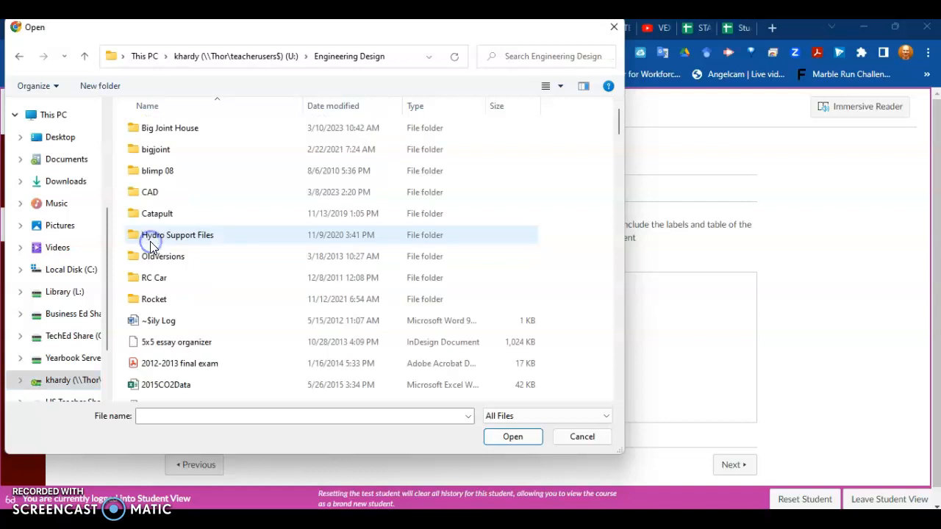
pyautogui.doubleClick(161, 131)
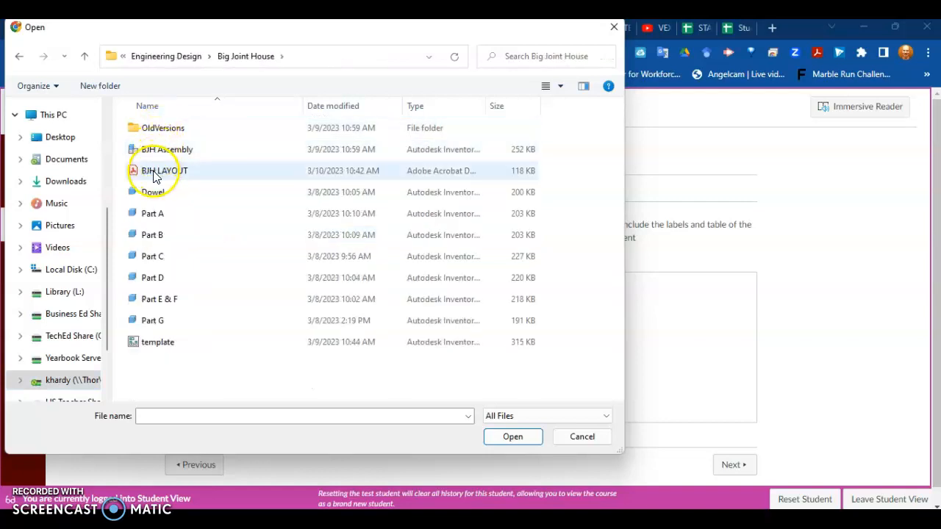